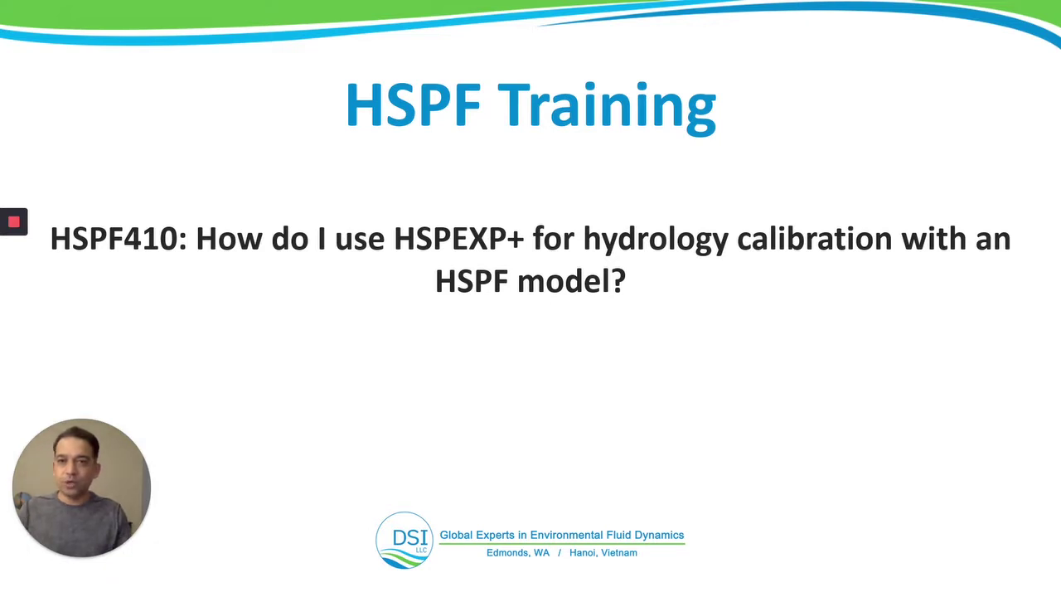
End the slideshow so the HSPF410 HSPEXP+ title slide shows in normal editing view.
{"action": "key", "text": "Escape"}
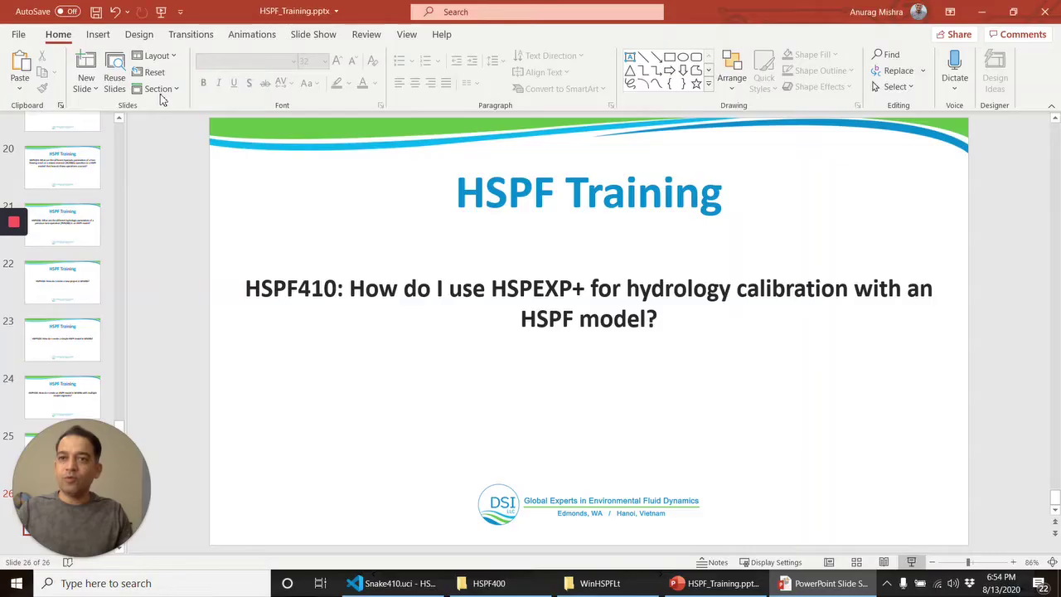
Switch to Snake410.uci in VS Code and highlight the Snake410 echo and WDM file names.
{"action": "left_click", "coordinate": [381, 583]}
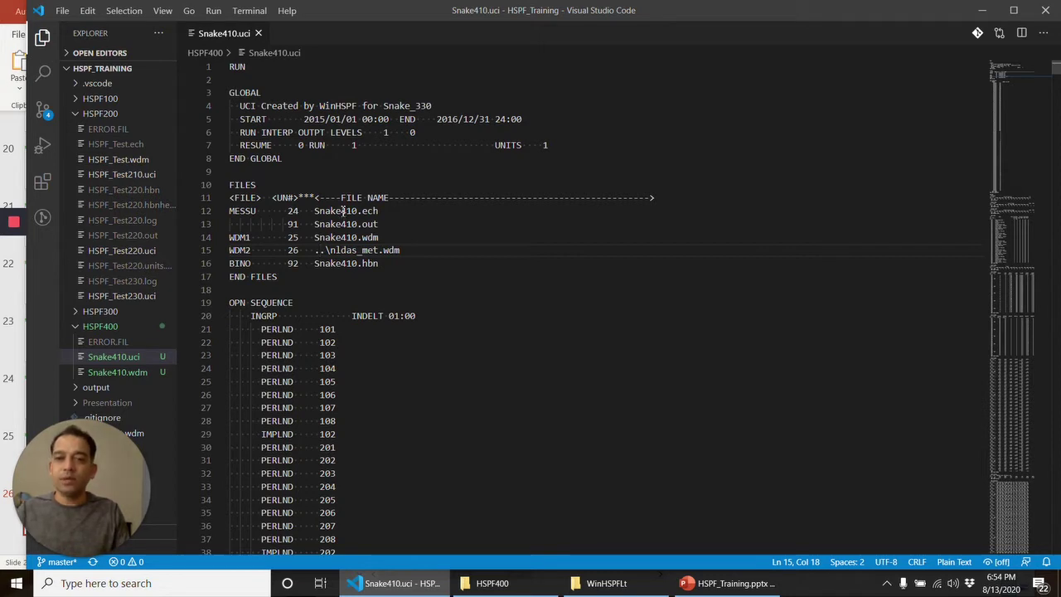
{"action": "scroll", "coordinate": [351, 257], "scroll_direction": "down", "scroll_amount": 3}
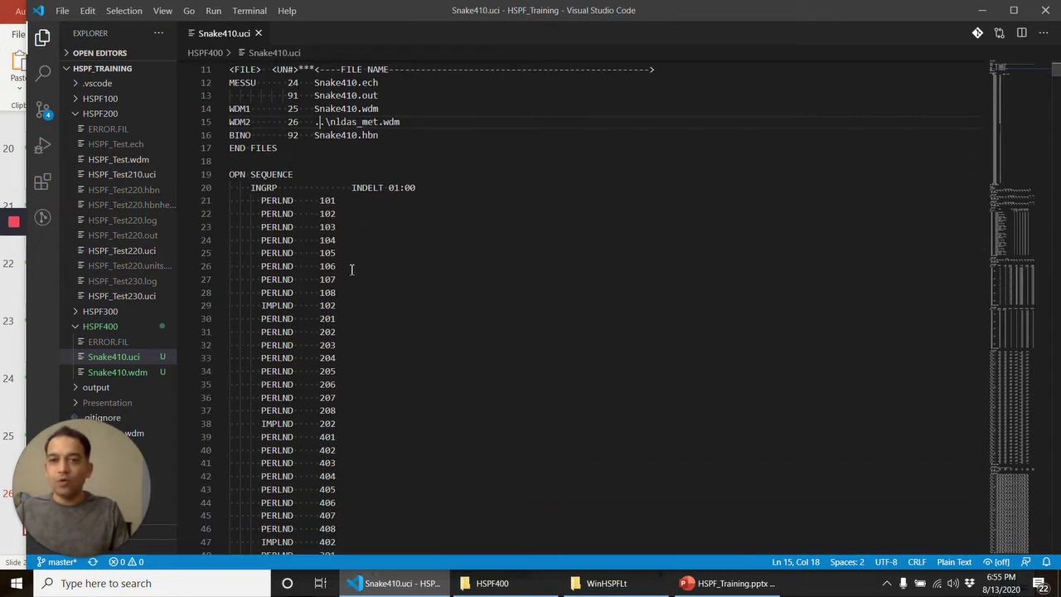
{"action": "scroll", "coordinate": [351, 257], "scroll_direction": "up", "scroll_amount": 3}
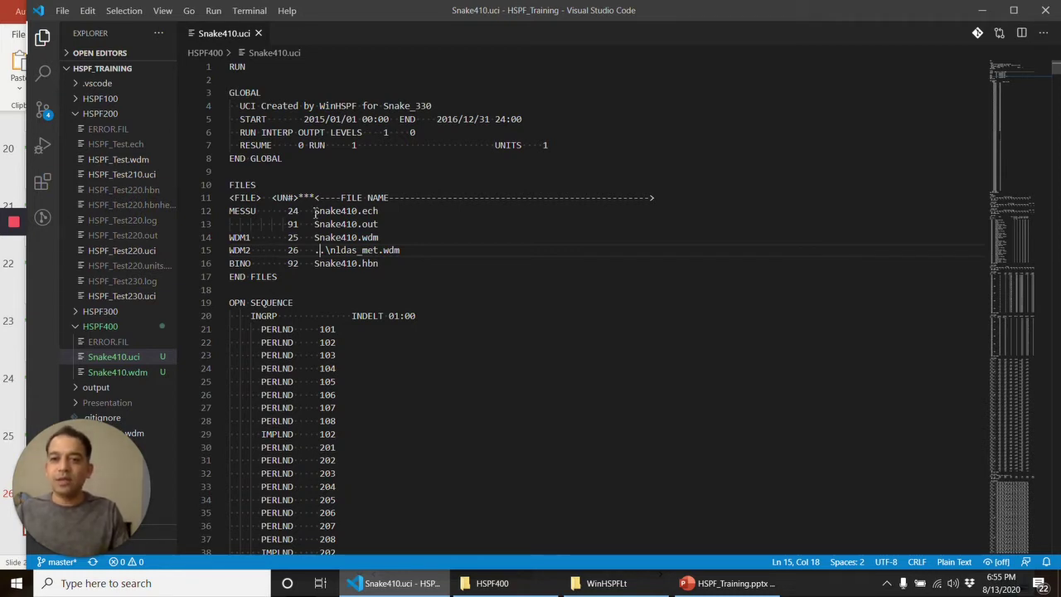
{"action": "left_click_drag", "start_coordinate": [314, 210], "coordinate": [359, 210]}
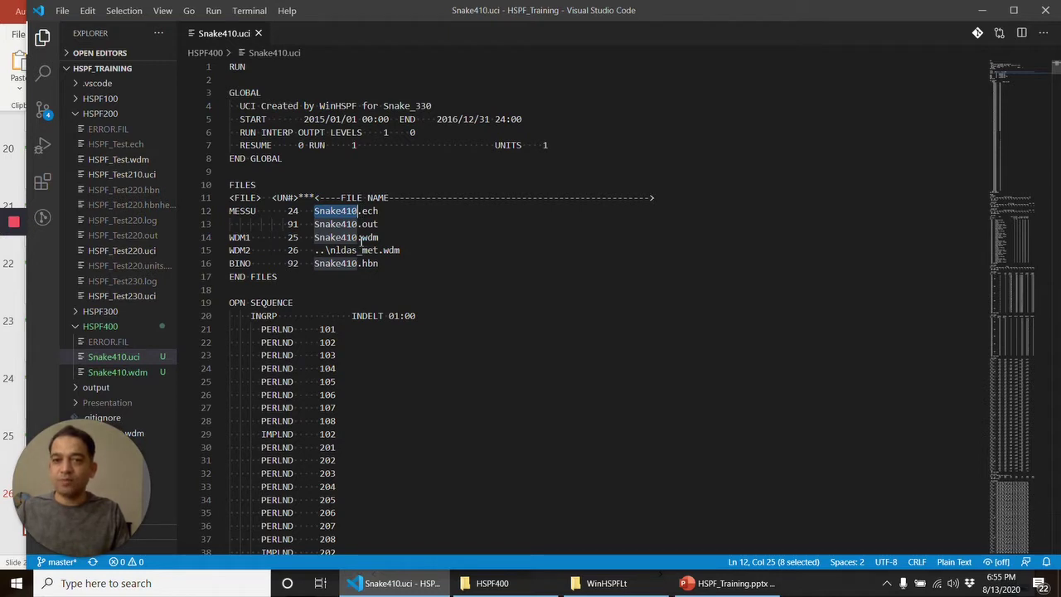
{"action": "left_click_drag", "start_coordinate": [362, 240], "coordinate": [316, 238]}
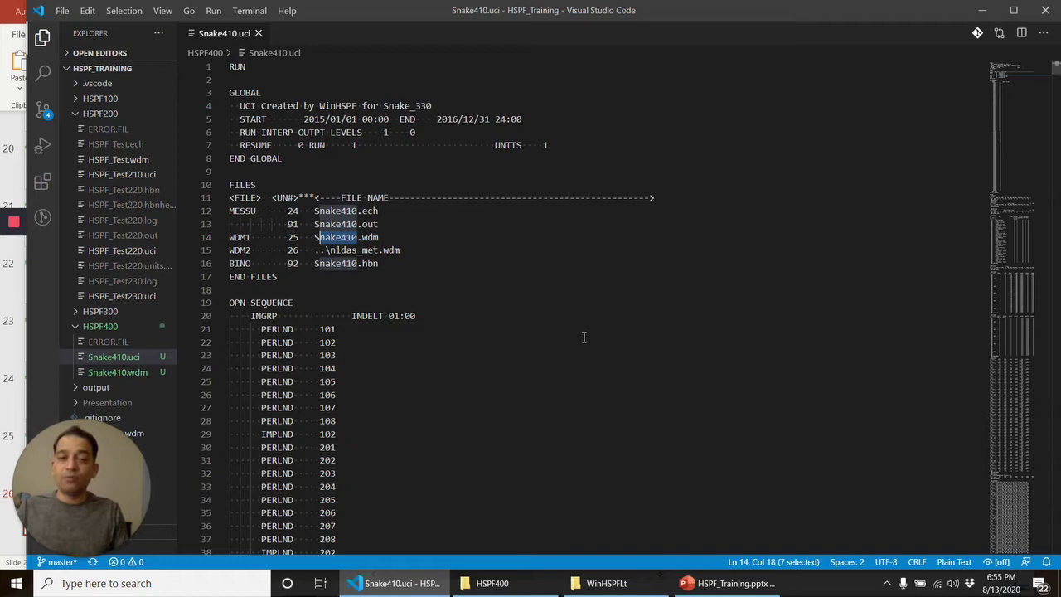
Launch BASINS 4 from Windows search ('bas') and open the existing Snake project.
{"action": "key", "text": "super"}
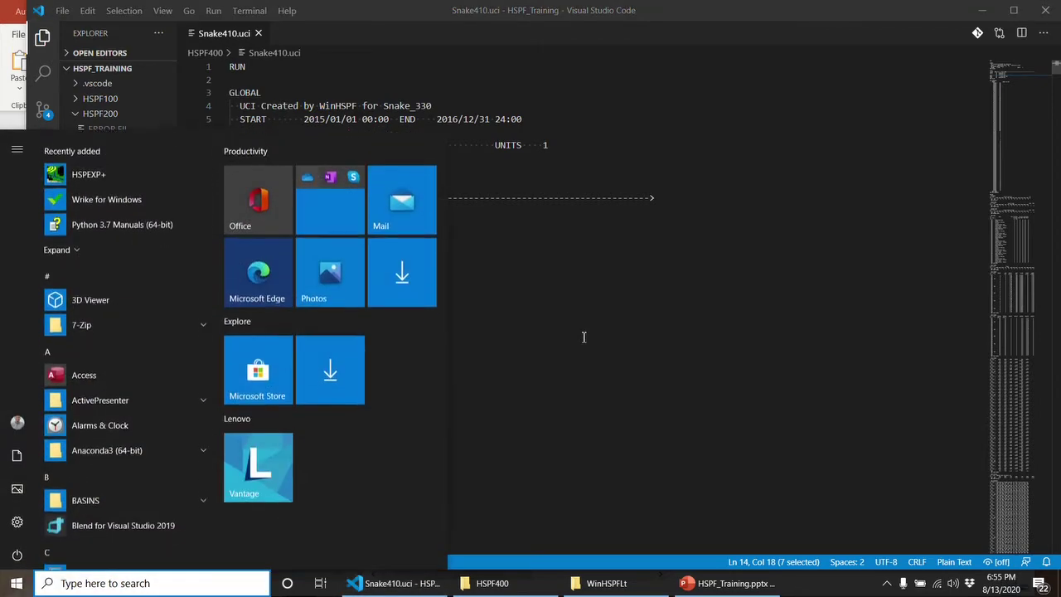
{"action": "type", "text": "bas"}
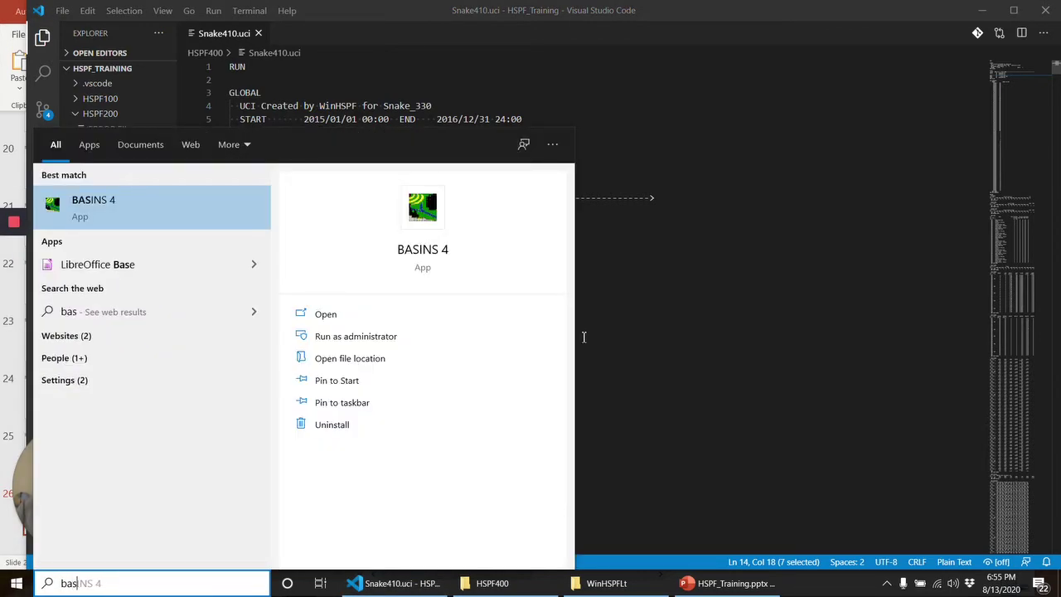
{"action": "key", "text": "Return"}
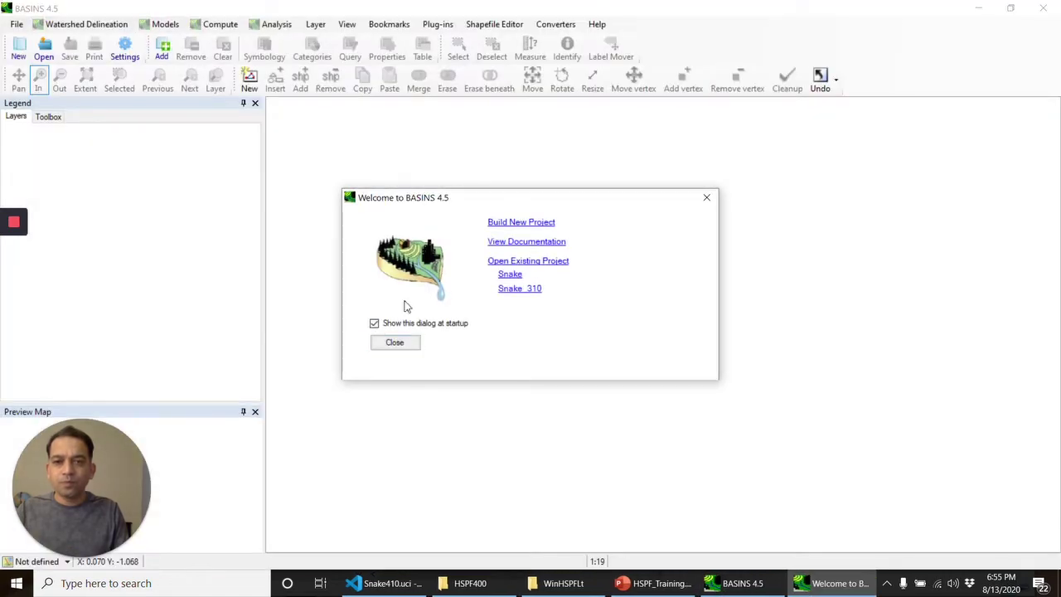
{"action": "left_click", "coordinate": [514, 277]}
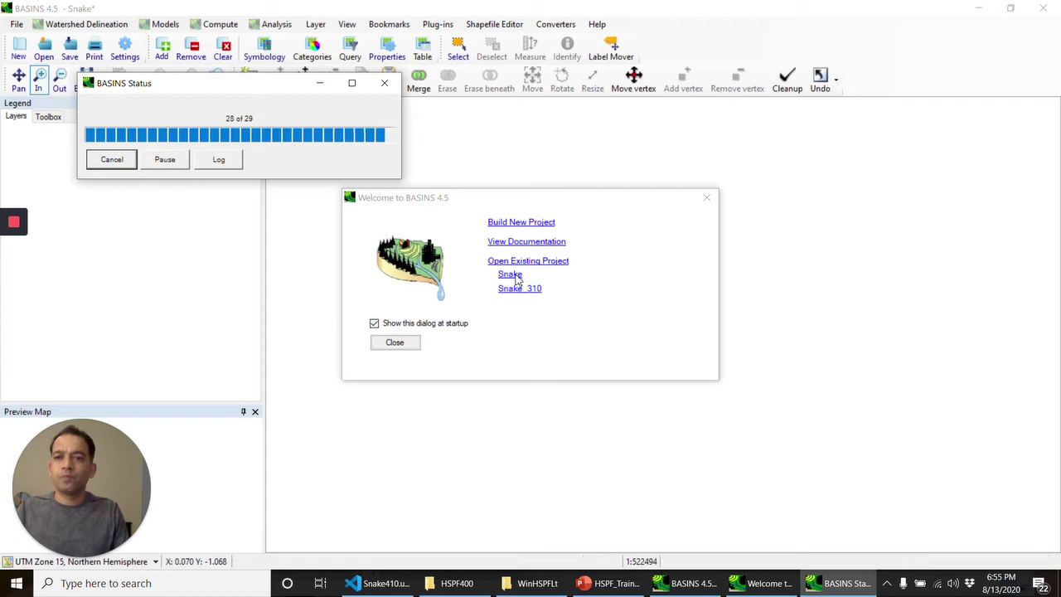
Zoom out and pan to centre the whole Snake watershed, then return to the Select tool.
{"action": "left_click", "coordinate": [417, 251]}
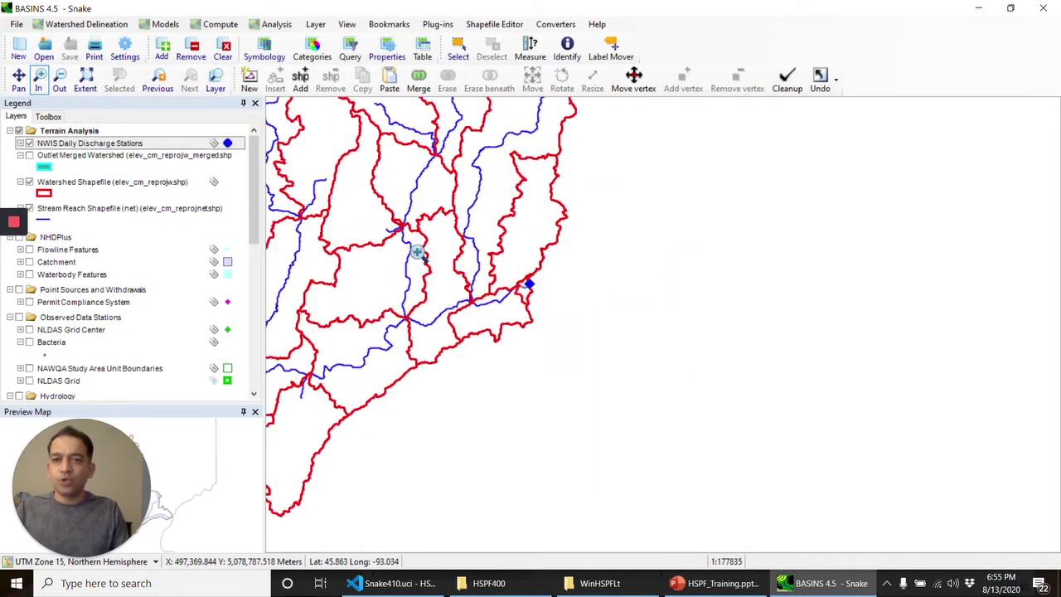
{"action": "scroll", "coordinate": [417, 251], "scroll_direction": "down", "scroll_amount": 1}
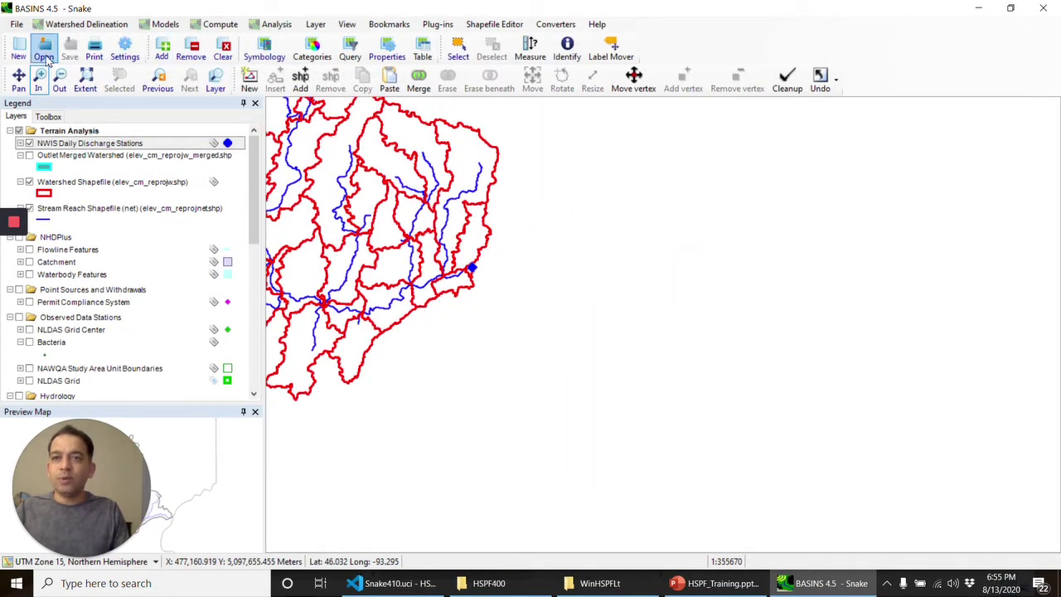
{"action": "left_click", "coordinate": [18, 81]}
{"action": "left_click_drag", "start_coordinate": [388, 242], "coordinate": [600, 303]}
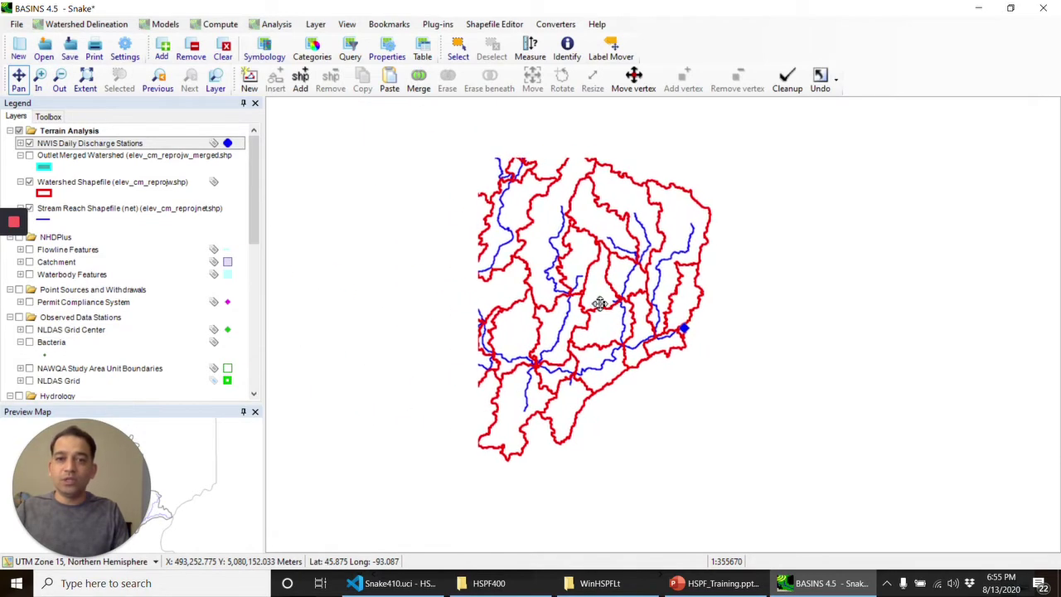
{"action": "left_click_drag", "start_coordinate": [515, 252], "coordinate": [607, 295]}
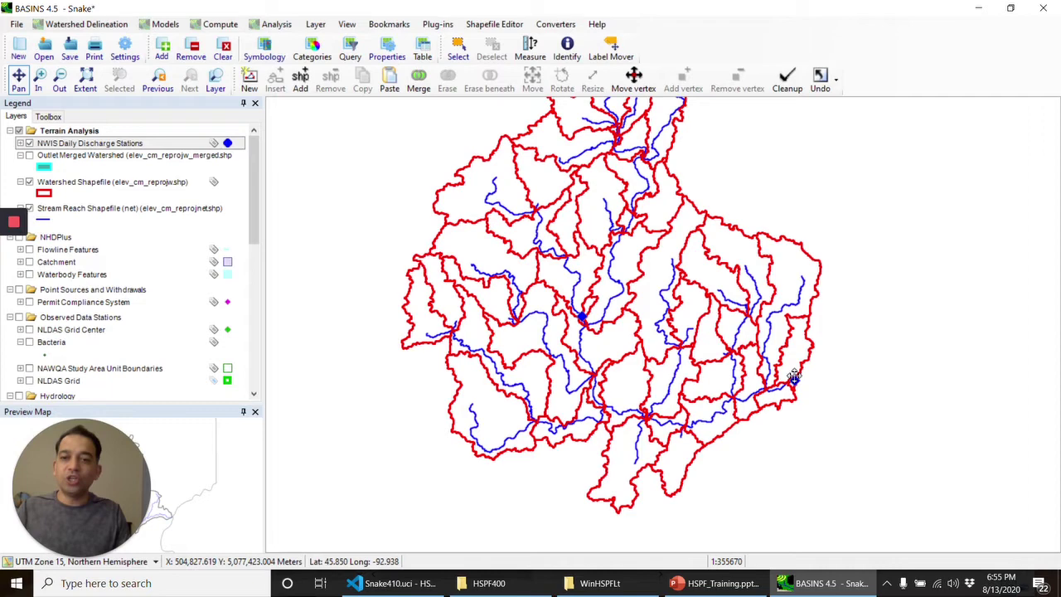
{"action": "left_click_drag", "start_coordinate": [794, 379], "coordinate": [662, 350]}
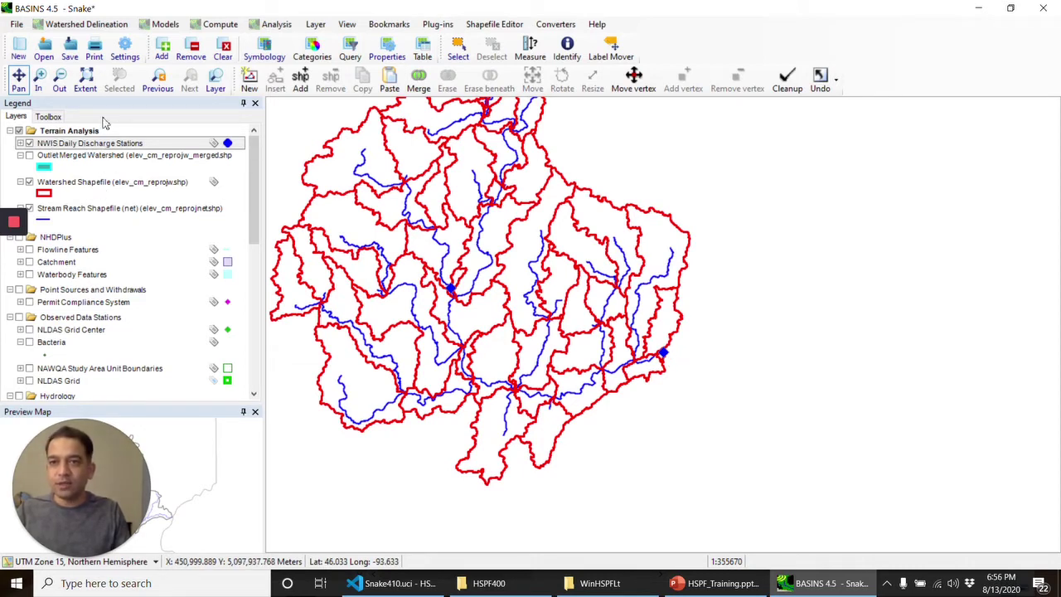
{"action": "left_click", "coordinate": [467, 51]}
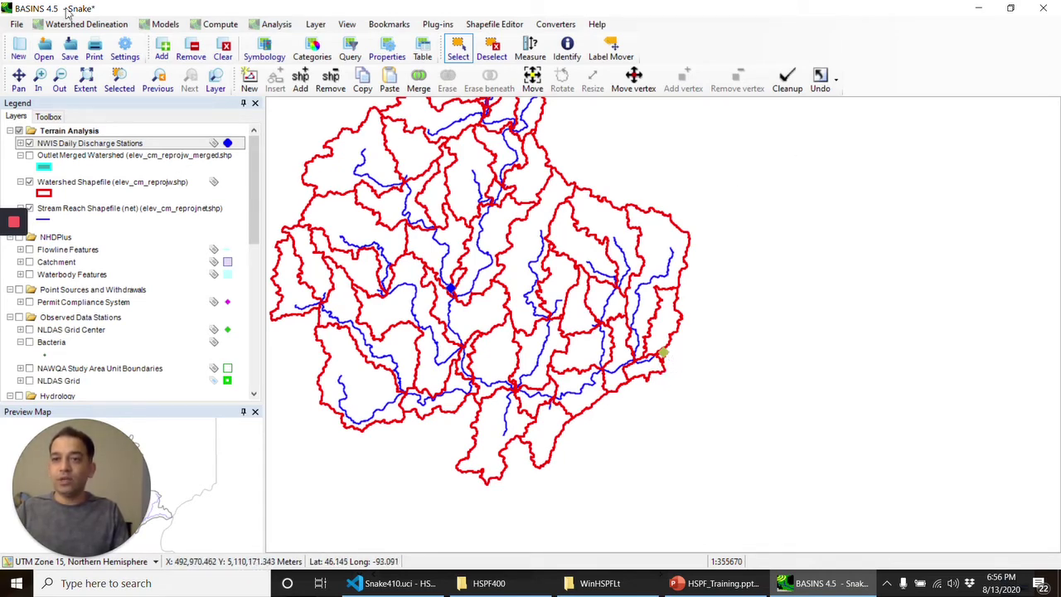
{"action": "left_click", "coordinate": [16, 24]}
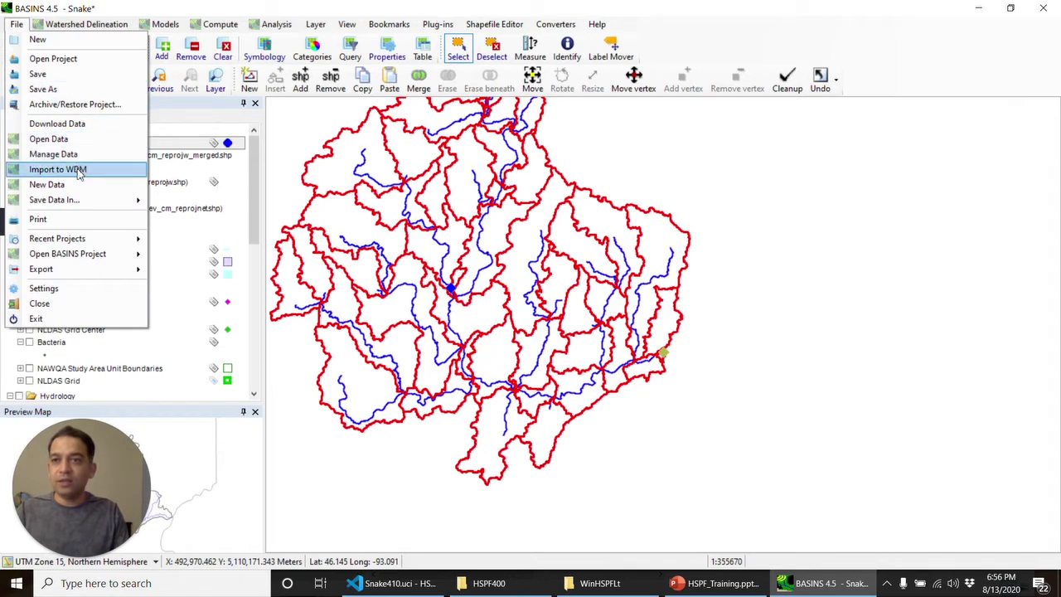
Download NWIS daily discharge data for hydrologic unit 07030004 from File > Download Data.
{"action": "left_click", "coordinate": [56, 123]}
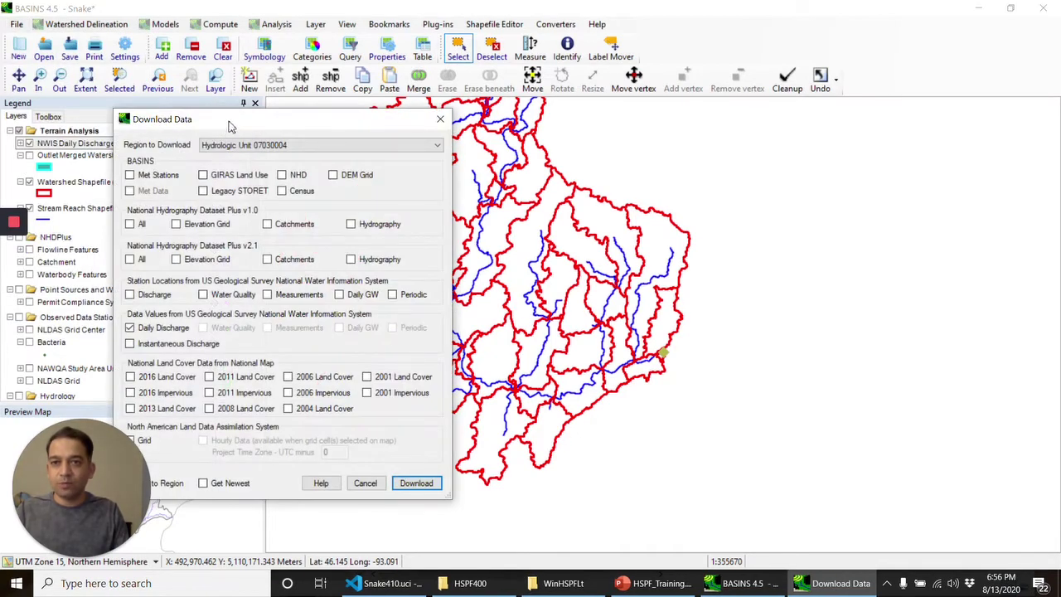
{"action": "left_click_drag", "start_coordinate": [230, 126], "coordinate": [451, 121]}
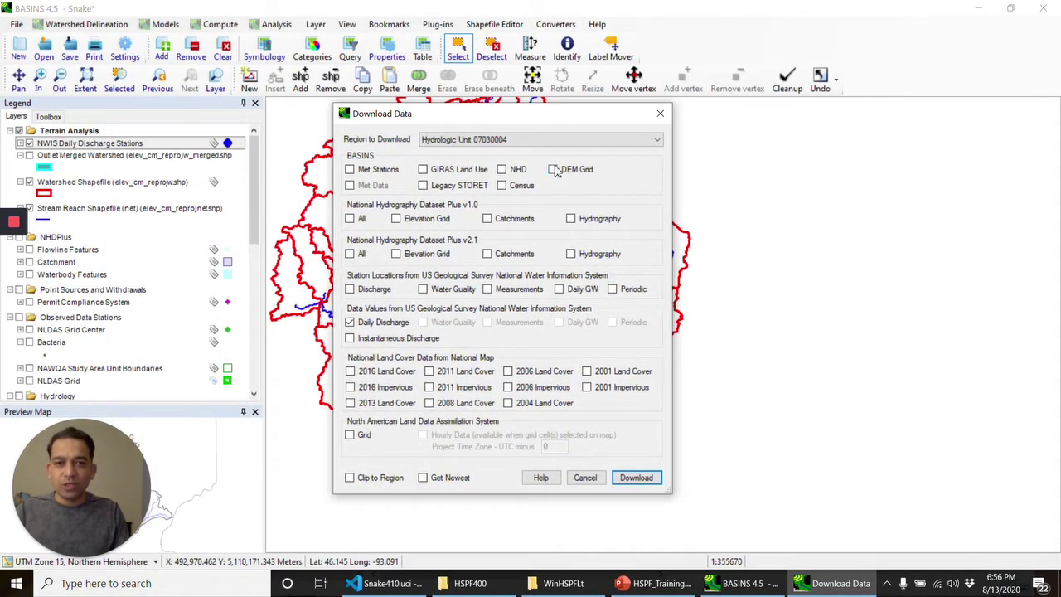
{"action": "left_click_drag", "start_coordinate": [545, 115], "coordinate": [497, 117]}
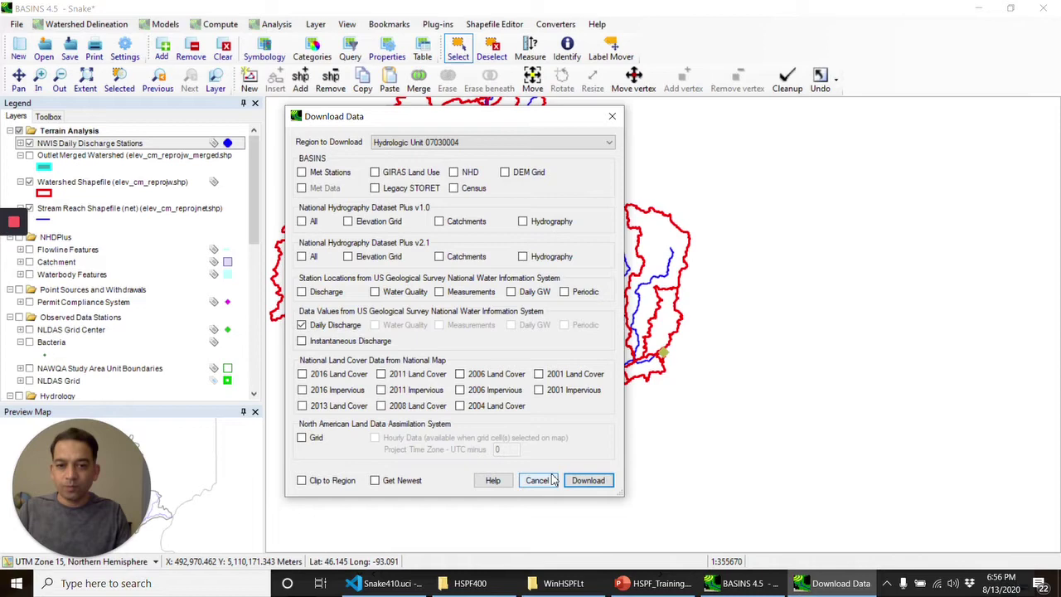
{"action": "left_click", "coordinate": [588, 480]}
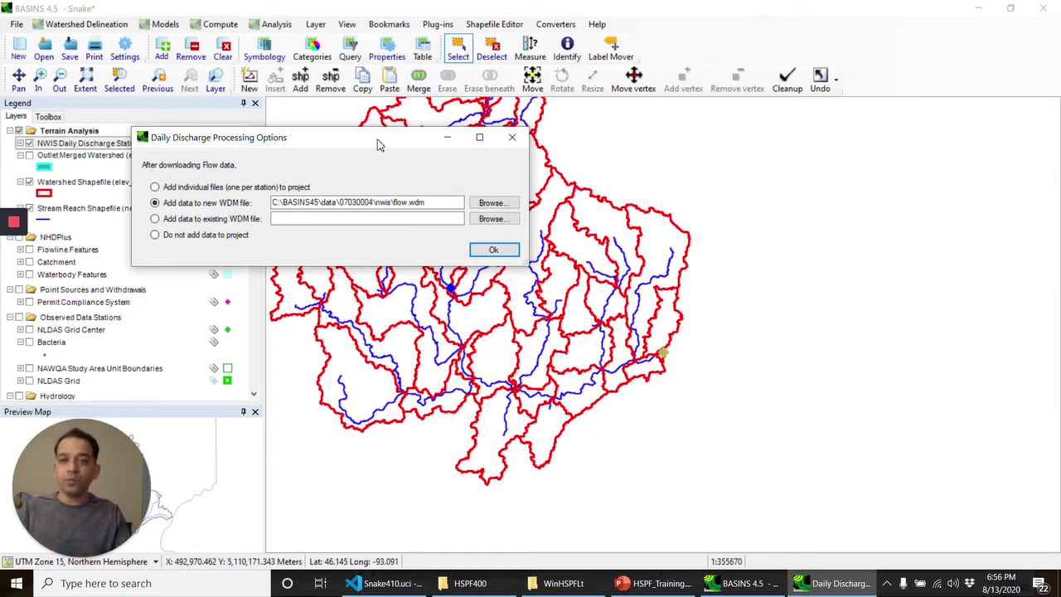
Direct the downloaded daily discharge into HSPF400\Snake410.wdm and confirm the addition.
{"action": "left_click", "coordinate": [427, 202]}
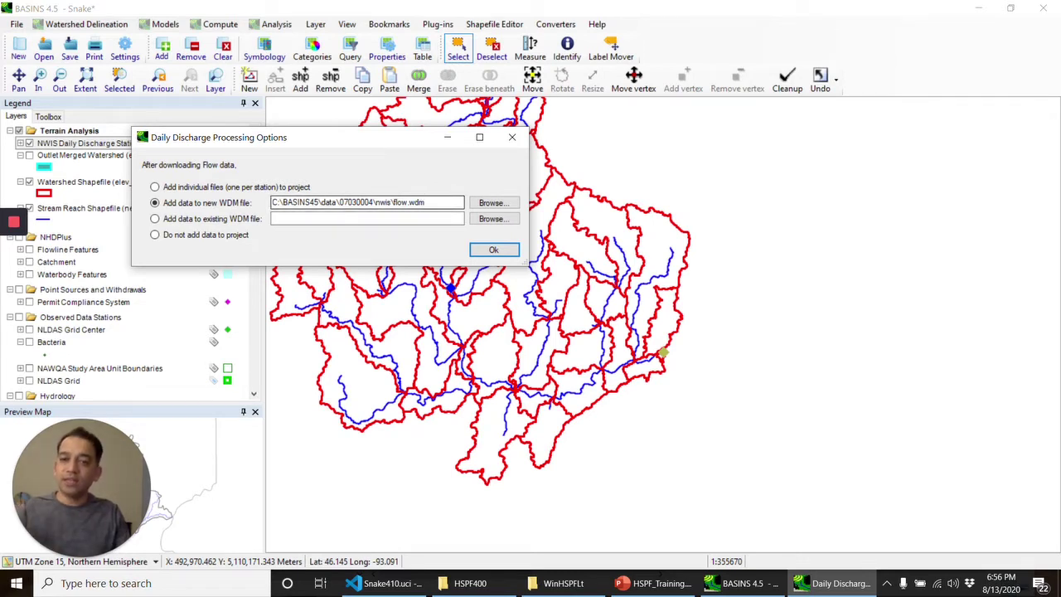
{"action": "left_click", "coordinate": [491, 205]}
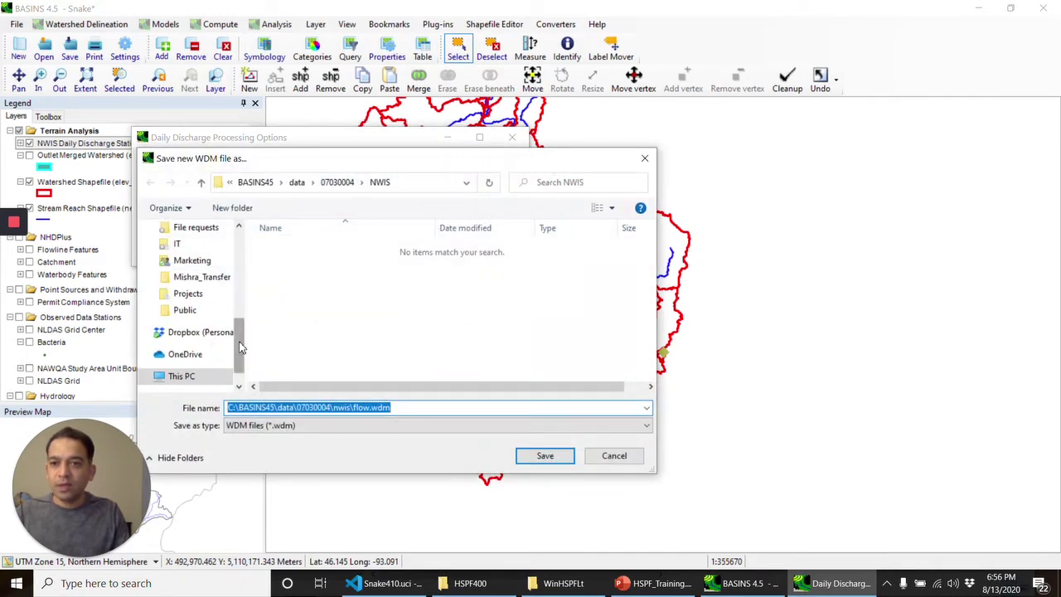
{"action": "scroll", "coordinate": [241, 347], "scroll_direction": "up", "scroll_amount": 5}
{"action": "left_click", "coordinate": [207, 340]}
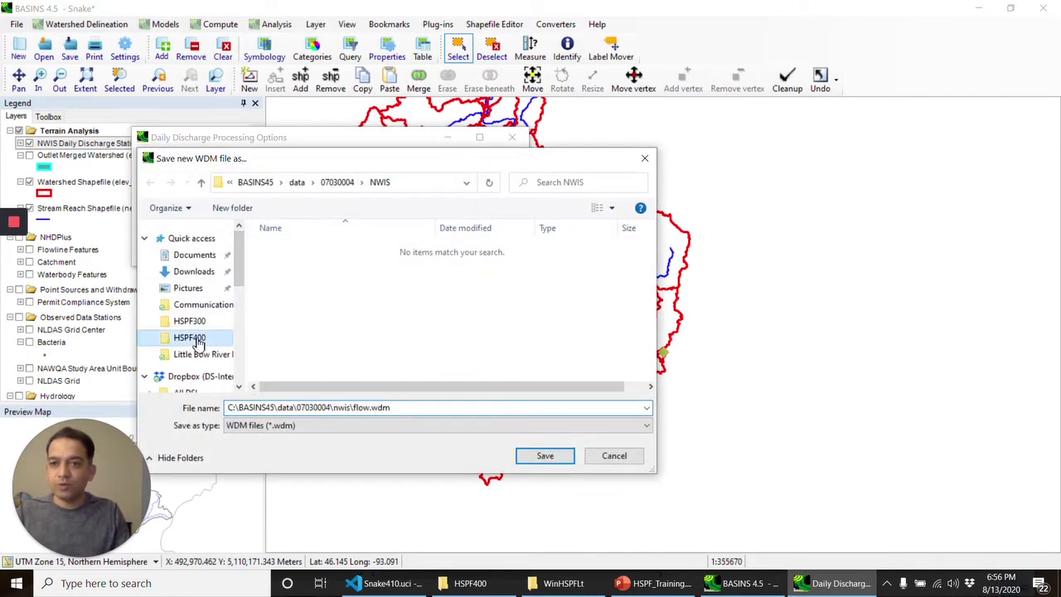
{"action": "left_click", "coordinate": [301, 251]}
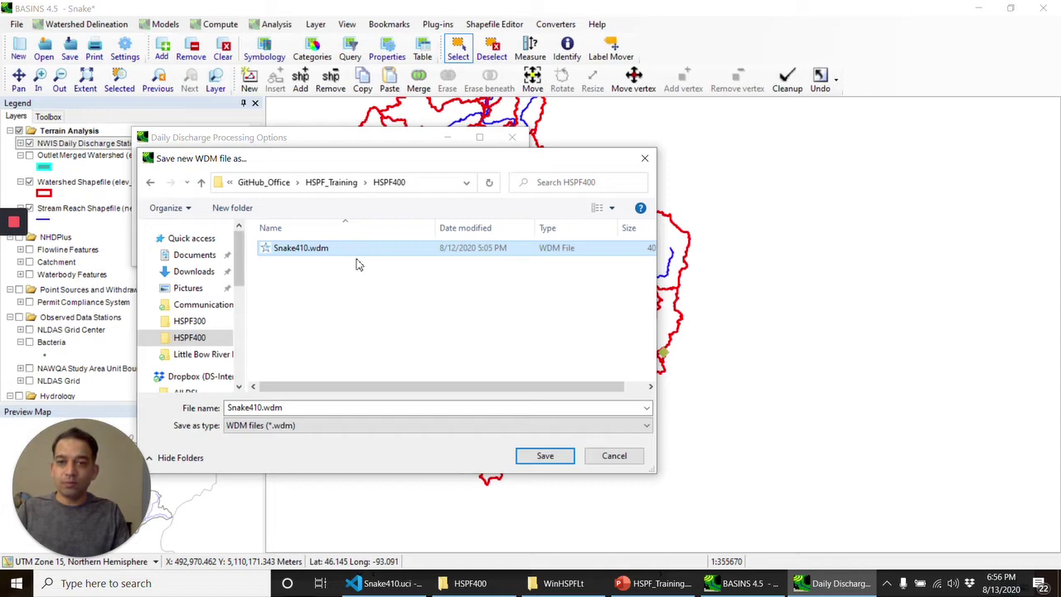
{"action": "left_click", "coordinate": [544, 461]}
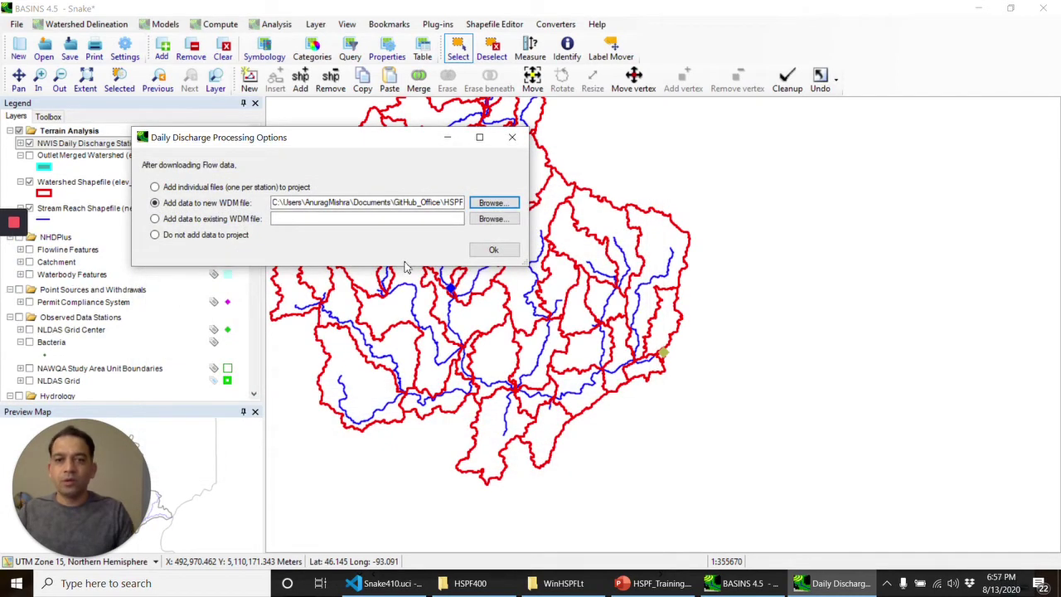
{"action": "left_click", "coordinate": [489, 251]}
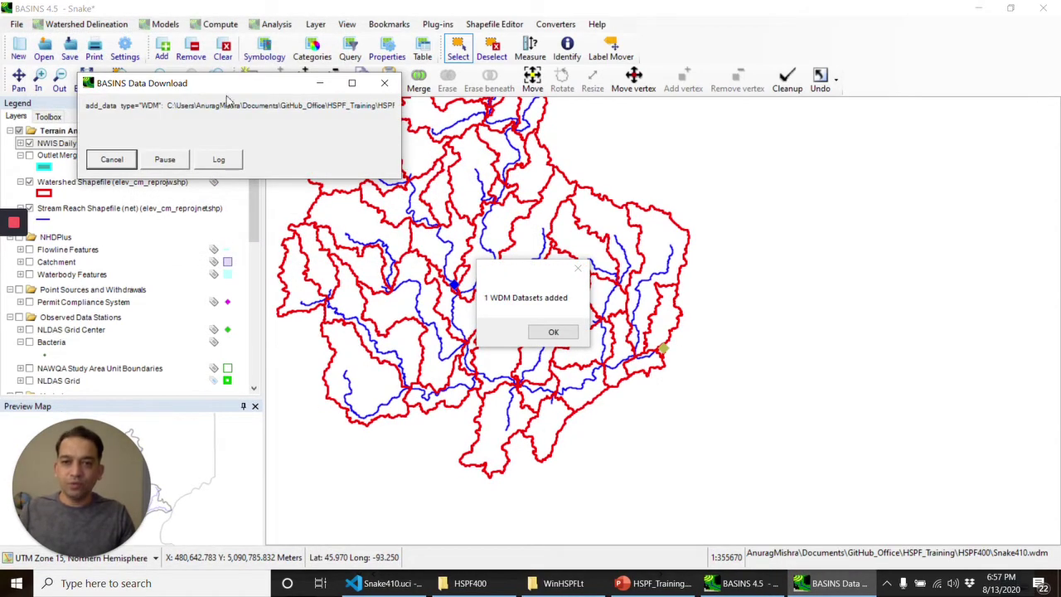
Dismiss the download confirmations and bring the Data Sources window over the map.
{"action": "left_click", "coordinate": [552, 333]}
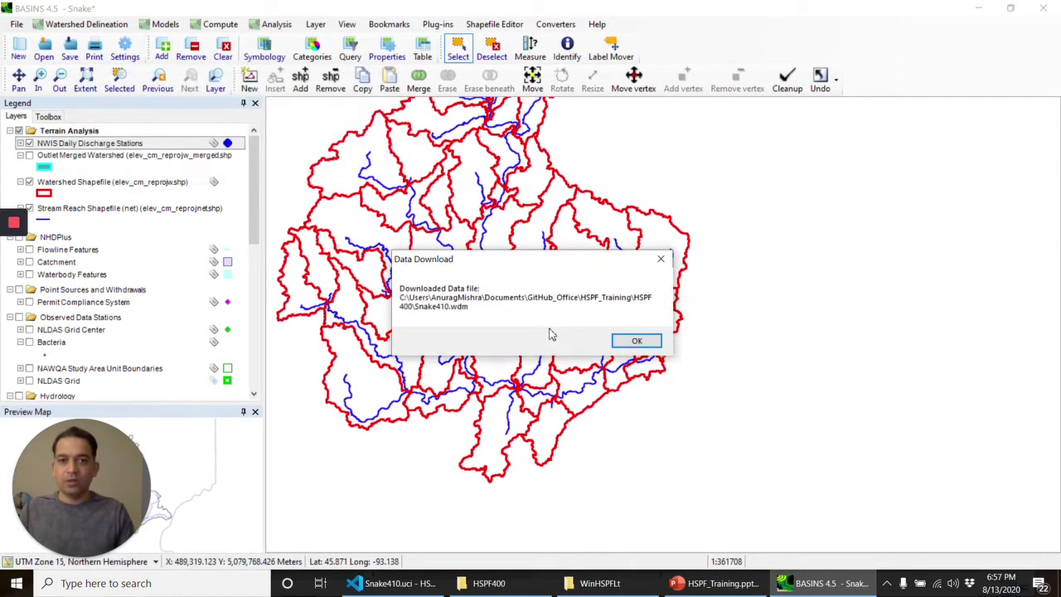
{"action": "left_click", "coordinate": [634, 343]}
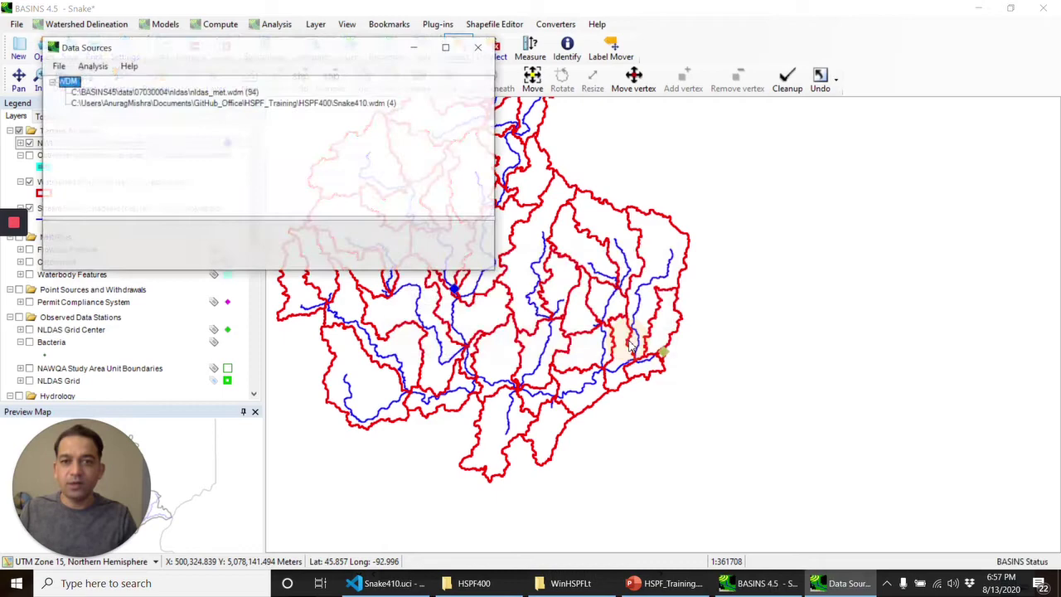
{"action": "left_click_drag", "start_coordinate": [236, 48], "coordinate": [472, 92]}
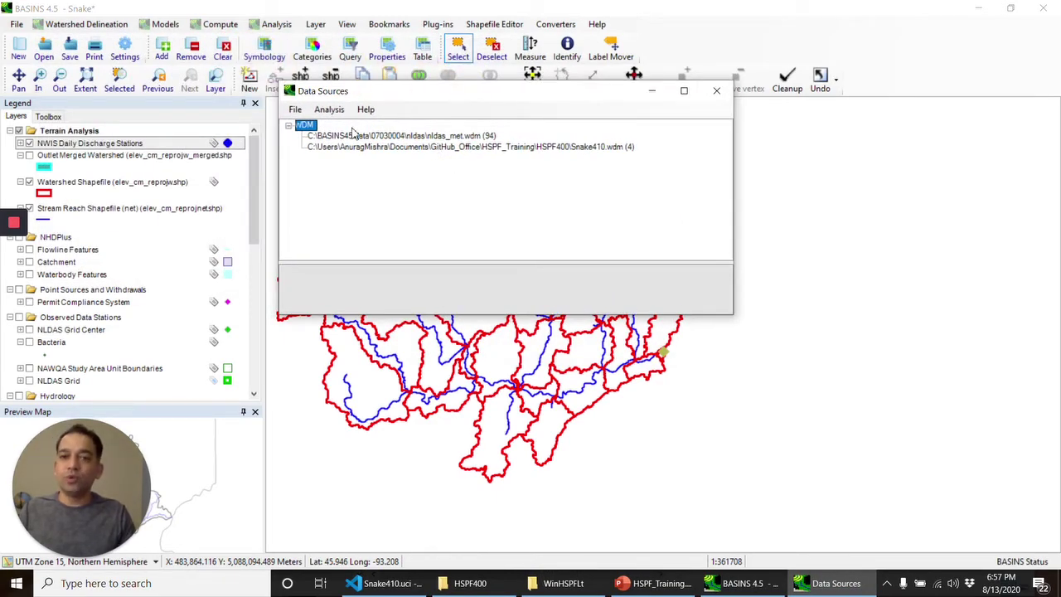
List Snake410.wdm's timeseries via Analysis > List in a widened window.
{"action": "left_click", "coordinate": [389, 148]}
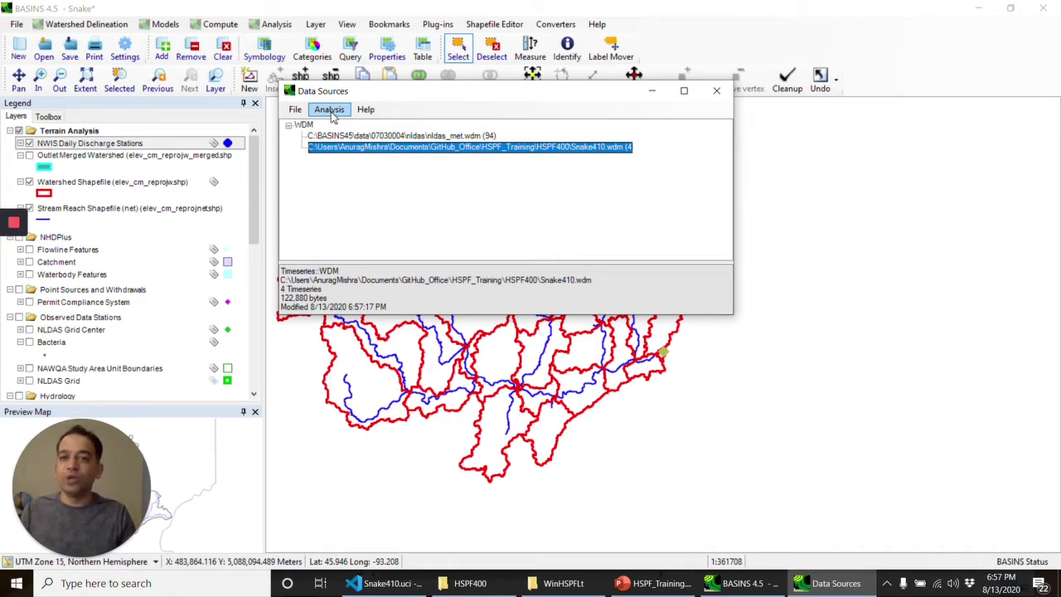
{"action": "left_click", "coordinate": [330, 111]}
{"action": "left_click", "coordinate": [336, 138]}
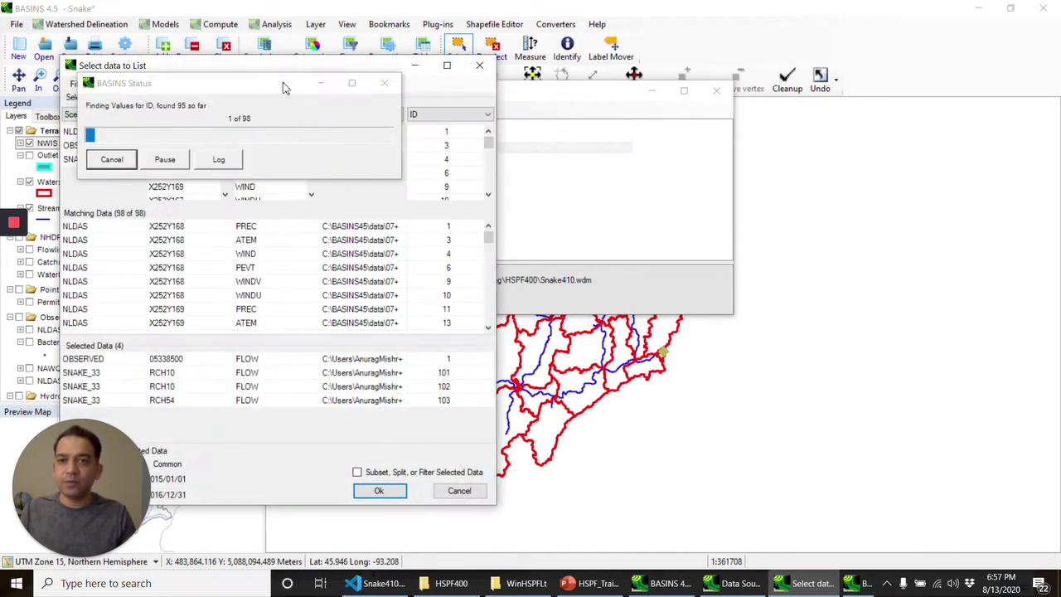
{"action": "left_click_drag", "start_coordinate": [282, 66], "coordinate": [404, 67]}
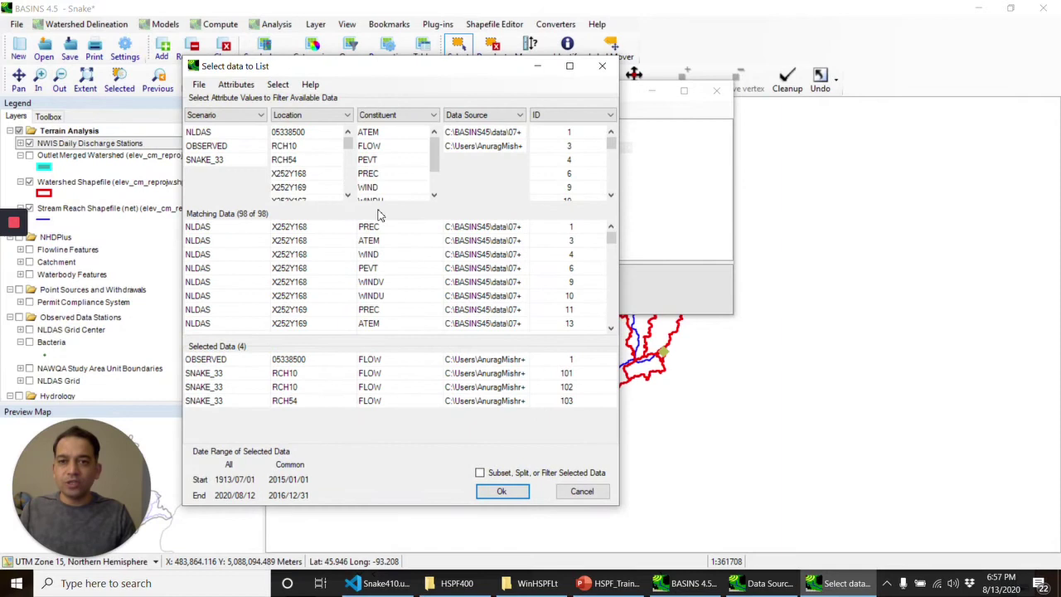
{"action": "left_click_drag", "start_coordinate": [617, 503], "coordinate": [895, 485]}
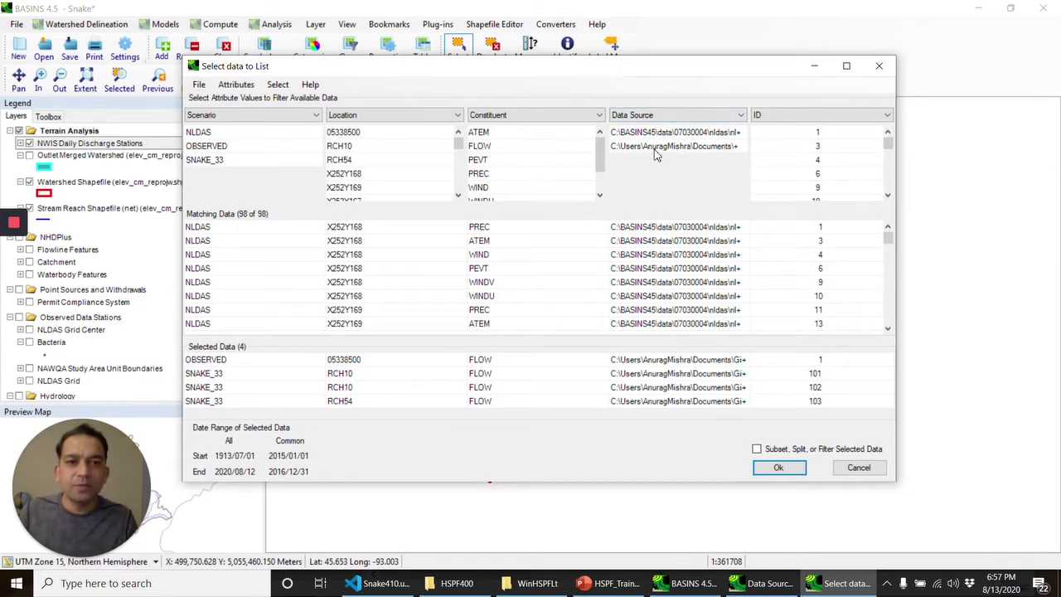
{"action": "left_click", "coordinate": [654, 146]}
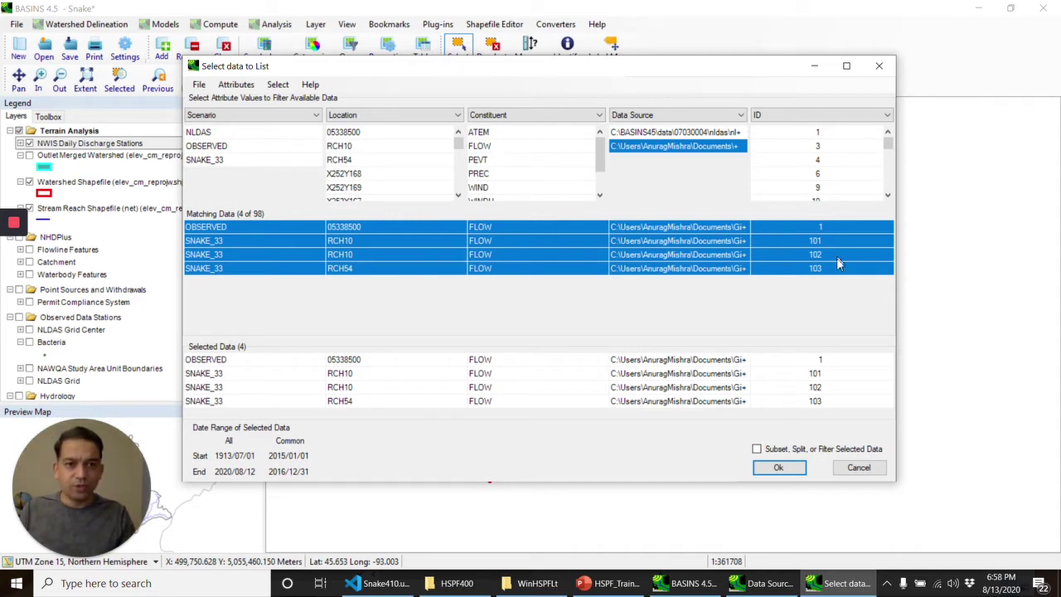
Keep only the observed FLOW series selected, dropping the simulated SNAKE_33 rows.
{"action": "left_click", "coordinate": [364, 226]}
{"action": "left_click", "coordinate": [370, 241]}
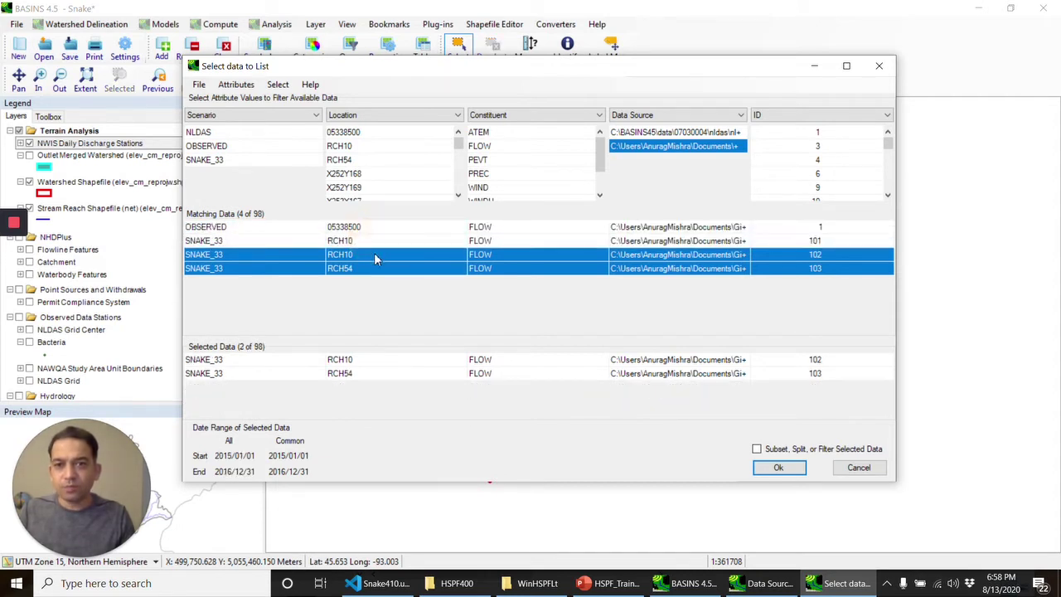
{"action": "left_click", "coordinate": [377, 267]}
{"action": "left_click", "coordinate": [385, 227]}
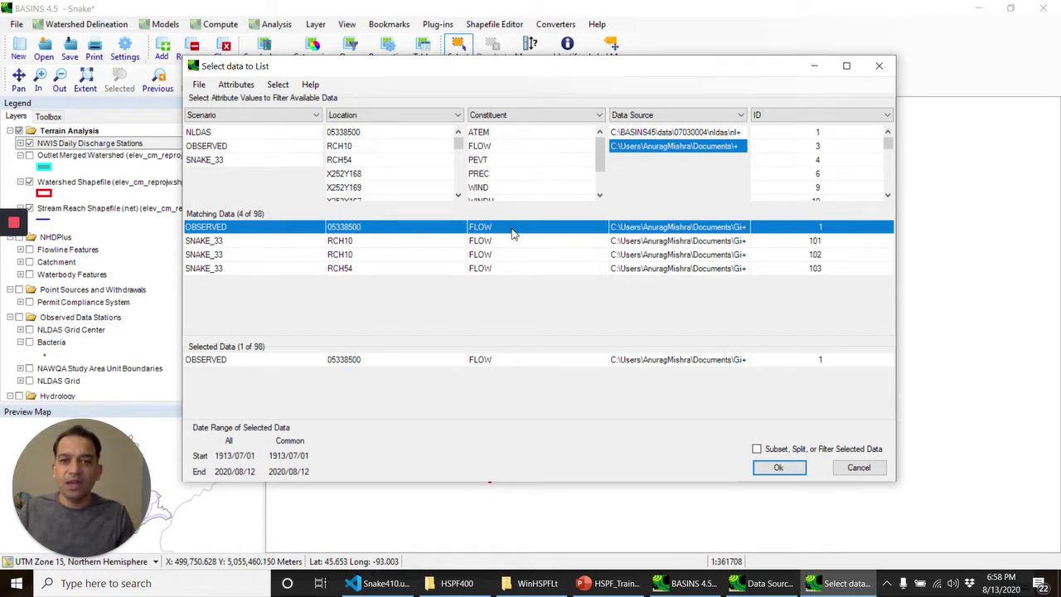
Change the fourth attribute column to STAID, then to Description.
{"action": "left_click", "coordinate": [734, 115]}
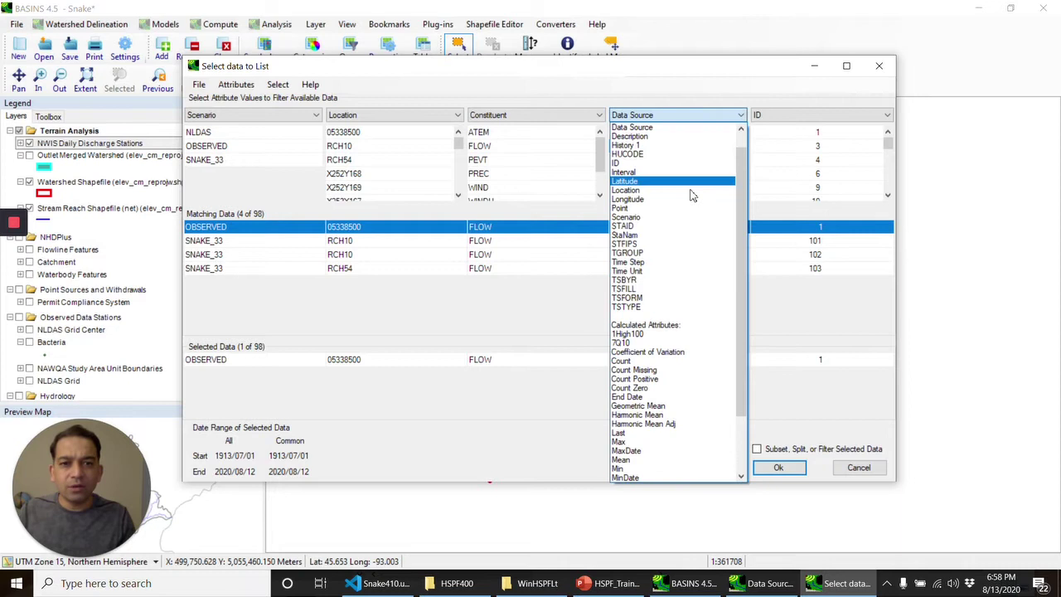
{"action": "left_click", "coordinate": [670, 225]}
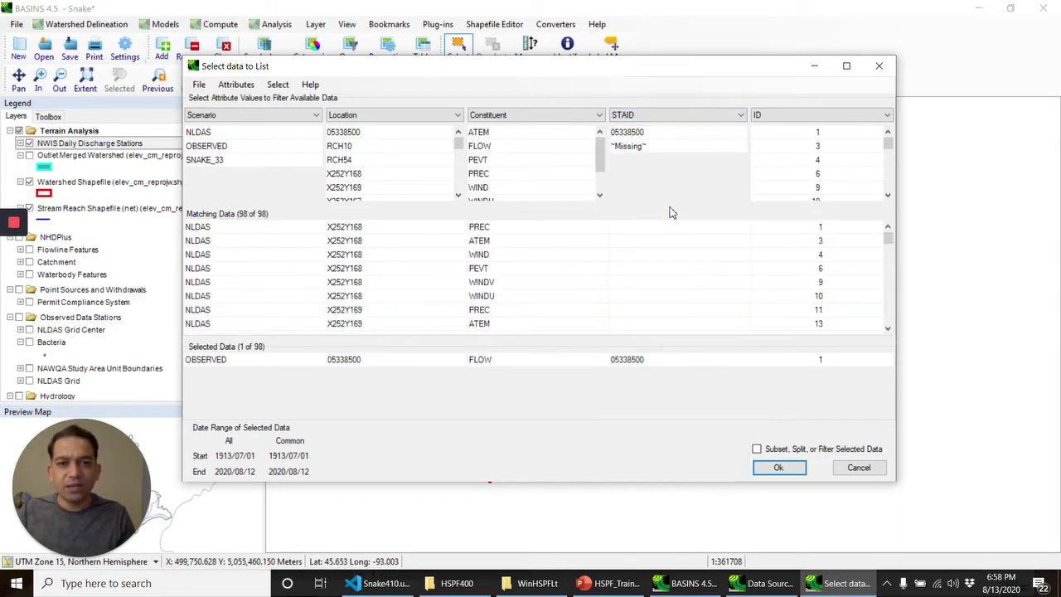
{"action": "left_click", "coordinate": [688, 122]}
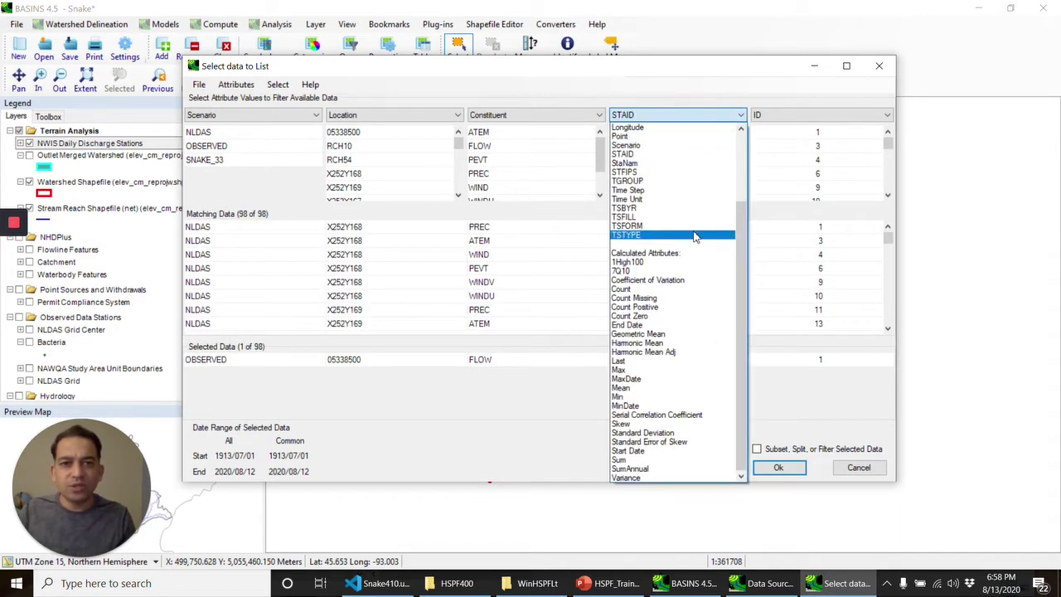
{"action": "scroll", "coordinate": [688, 241], "scroll_direction": "up", "scroll_amount": 2}
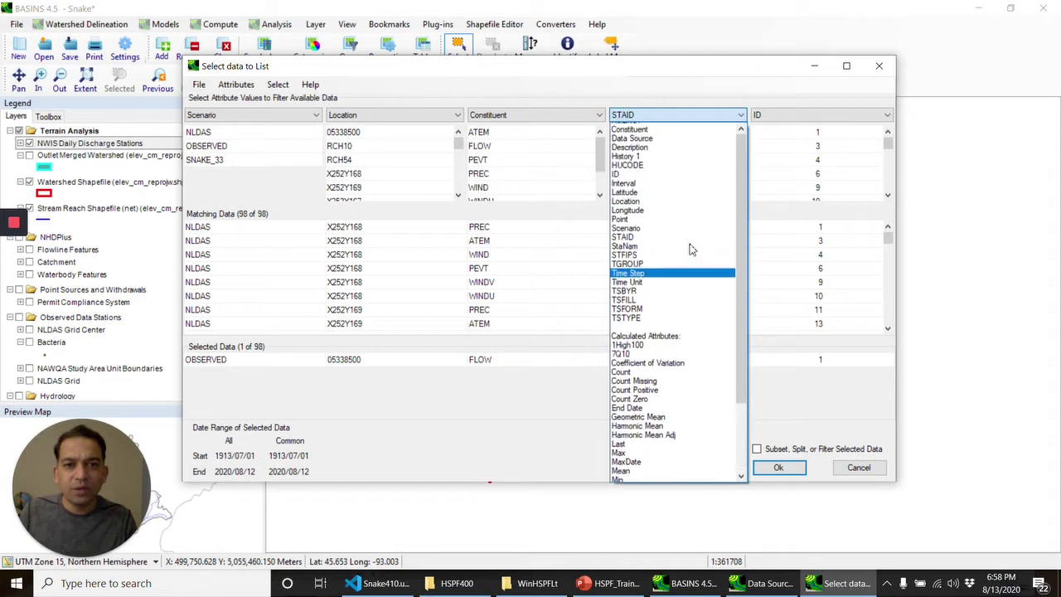
{"action": "scroll", "coordinate": [688, 245], "scroll_direction": "up", "scroll_amount": 2}
{"action": "left_click", "coordinate": [655, 154]}
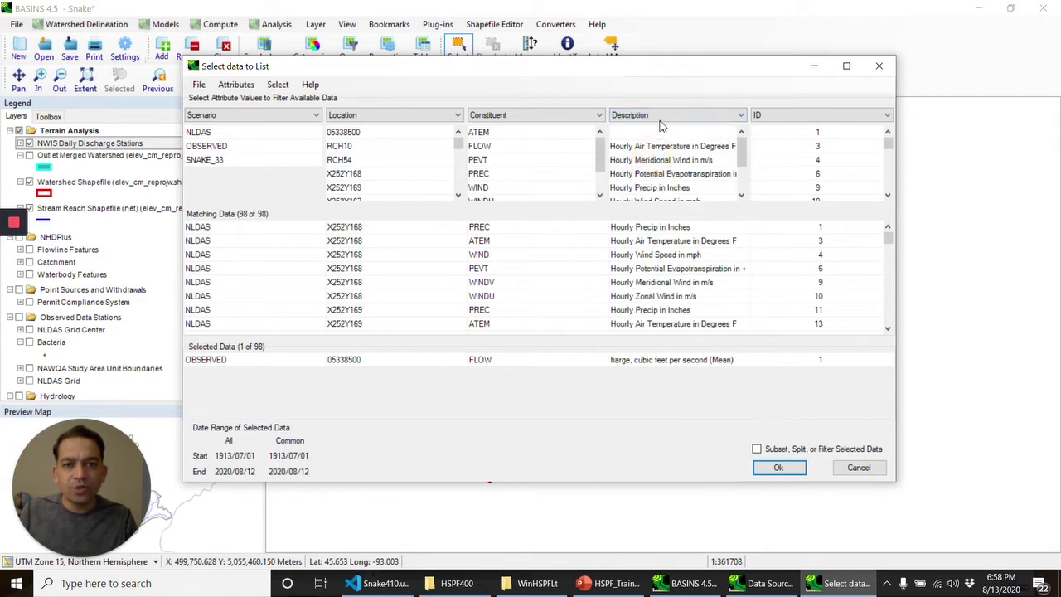
Filter to location 05338500, show station name SNAKE RIVER NEAR PINE CITY, MN, then cancel.
{"action": "left_click", "coordinate": [395, 135]}
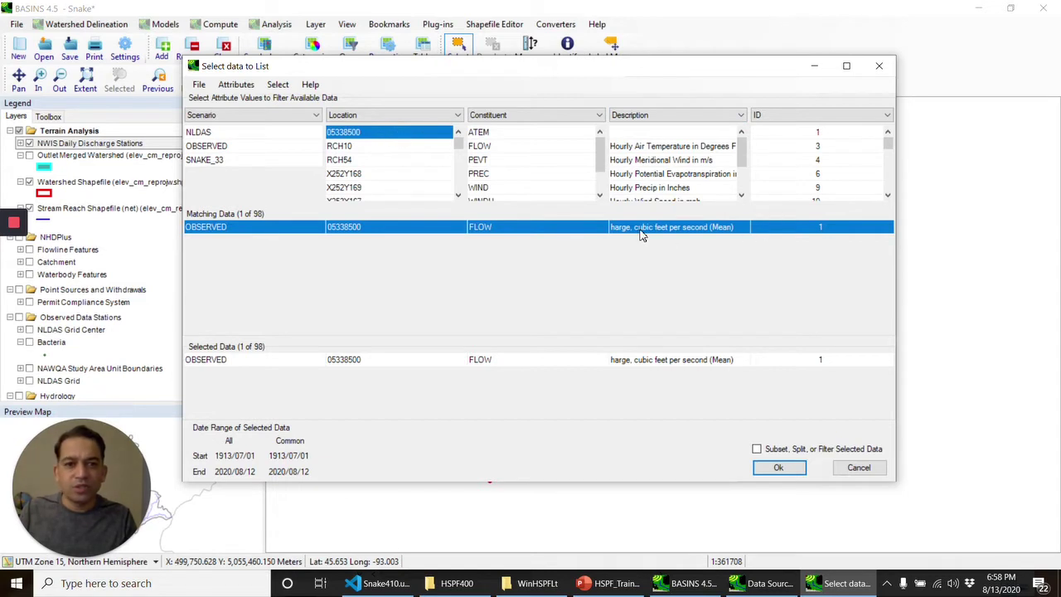
{"action": "left_click", "coordinate": [738, 116]}
{"action": "scroll", "coordinate": [728, 161], "scroll_direction": "up", "scroll_amount": 1}
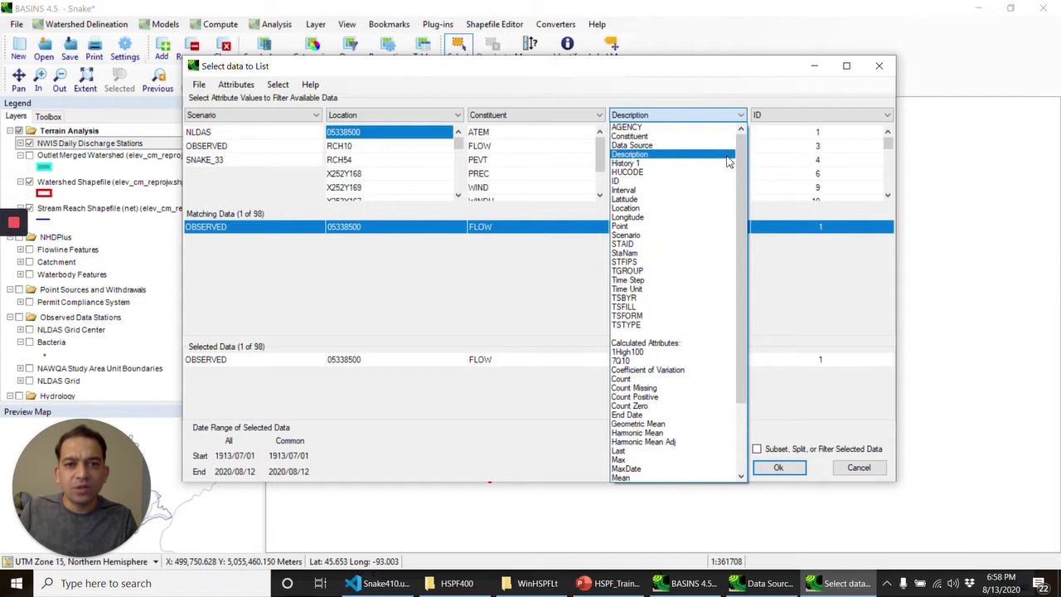
{"action": "left_click", "coordinate": [646, 253]}
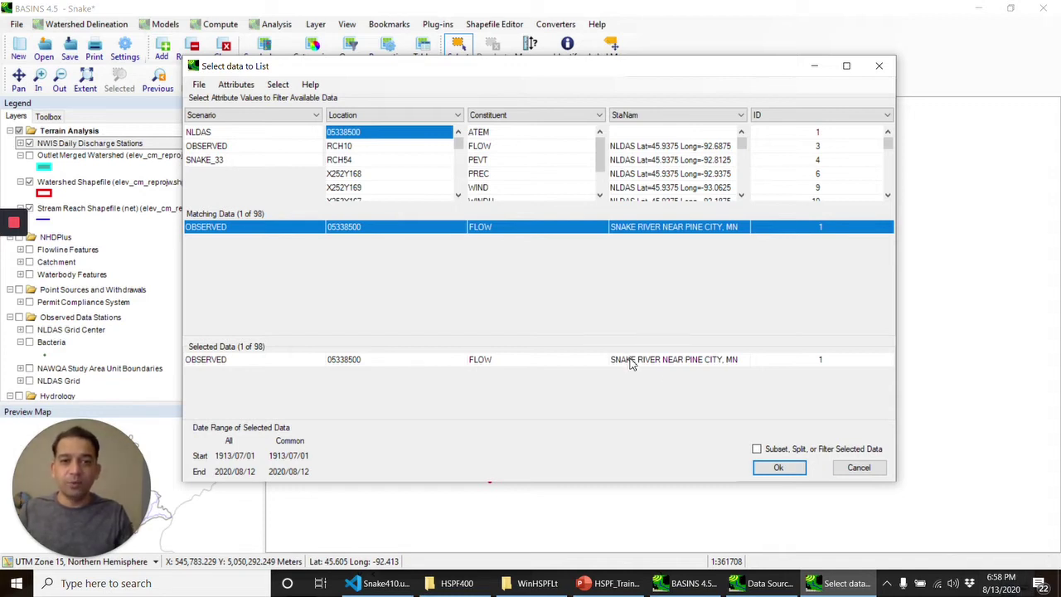
{"action": "left_click", "coordinate": [855, 471]}
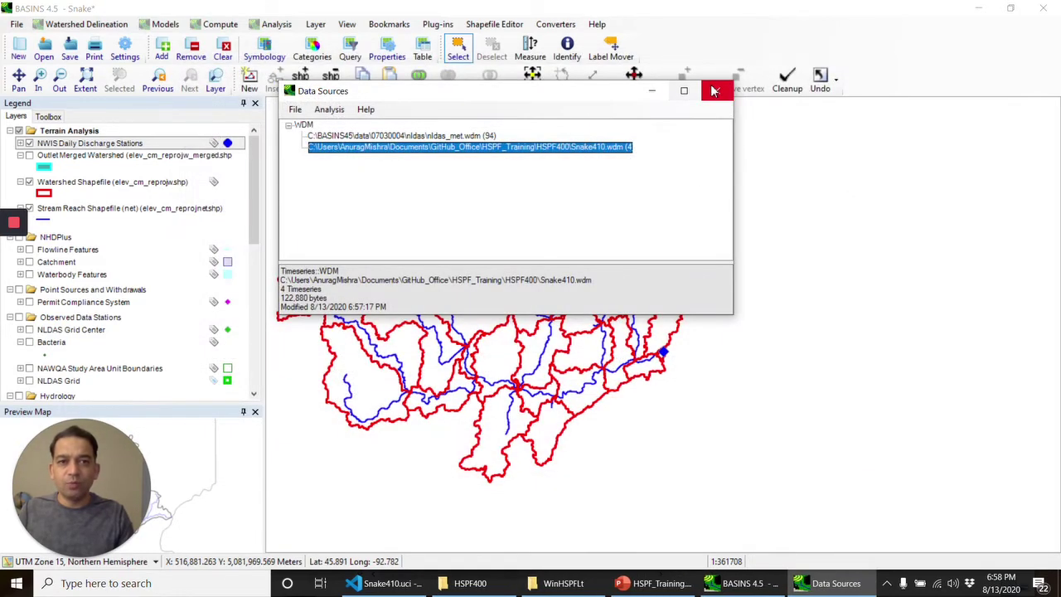
Close the data sources window and zoom in on the outlet gauge.
{"action": "left_click", "coordinate": [713, 89]}
{"action": "scroll", "coordinate": [663, 365], "scroll_direction": "up", "scroll_amount": 2}
{"action": "scroll", "coordinate": [664, 369], "scroll_direction": "up", "scroll_amount": 2}
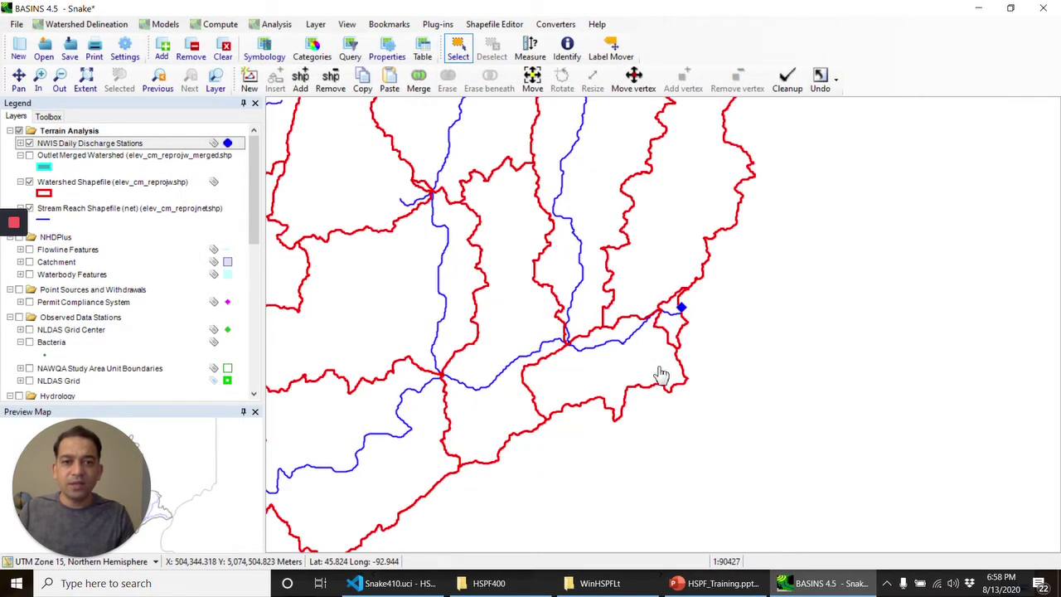
{"action": "scroll", "coordinate": [710, 289], "scroll_direction": "up", "scroll_amount": 2}
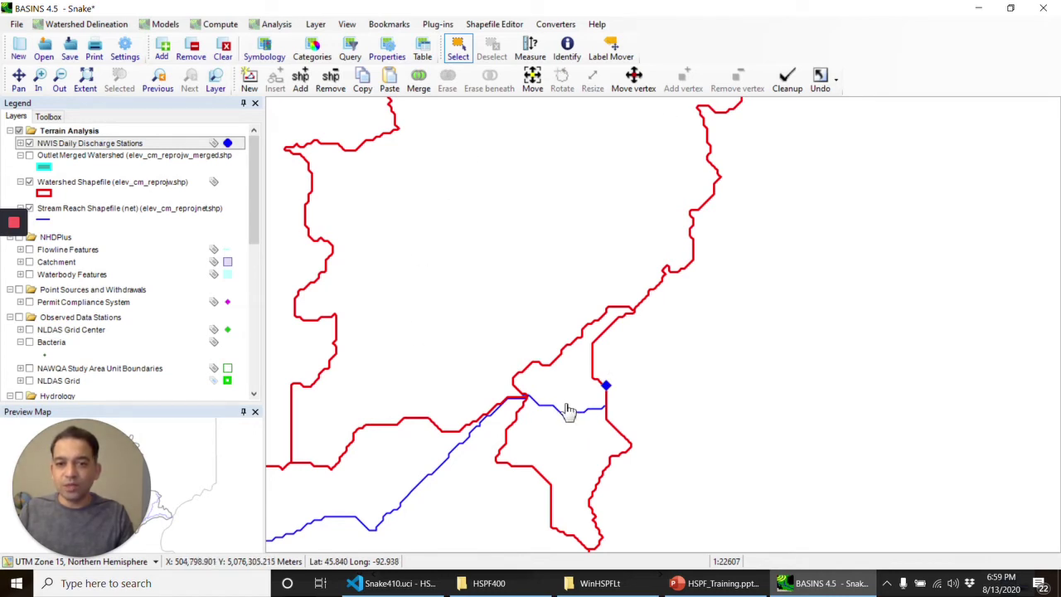
Identify the outlet stream reach as link 54 and save the project.
{"action": "left_click", "coordinate": [84, 213]}
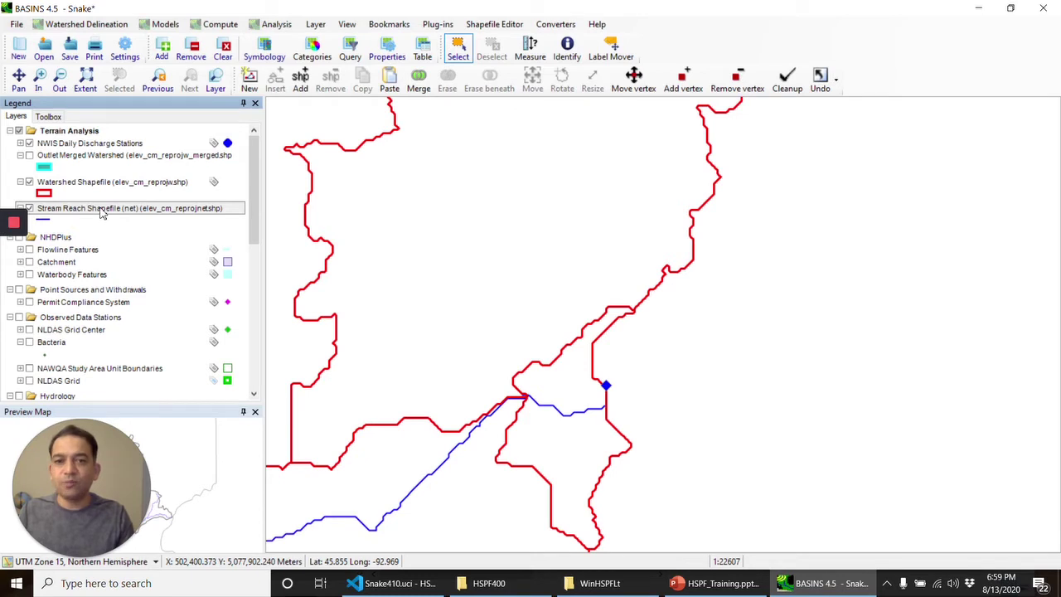
{"action": "left_click", "coordinate": [567, 48]}
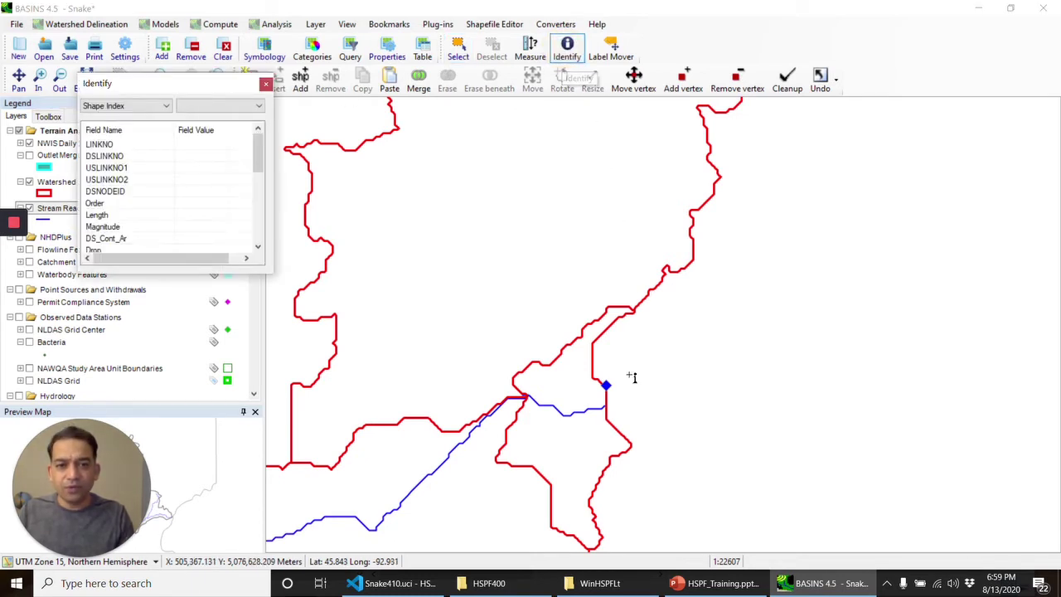
{"action": "left_click", "coordinate": [583, 418]}
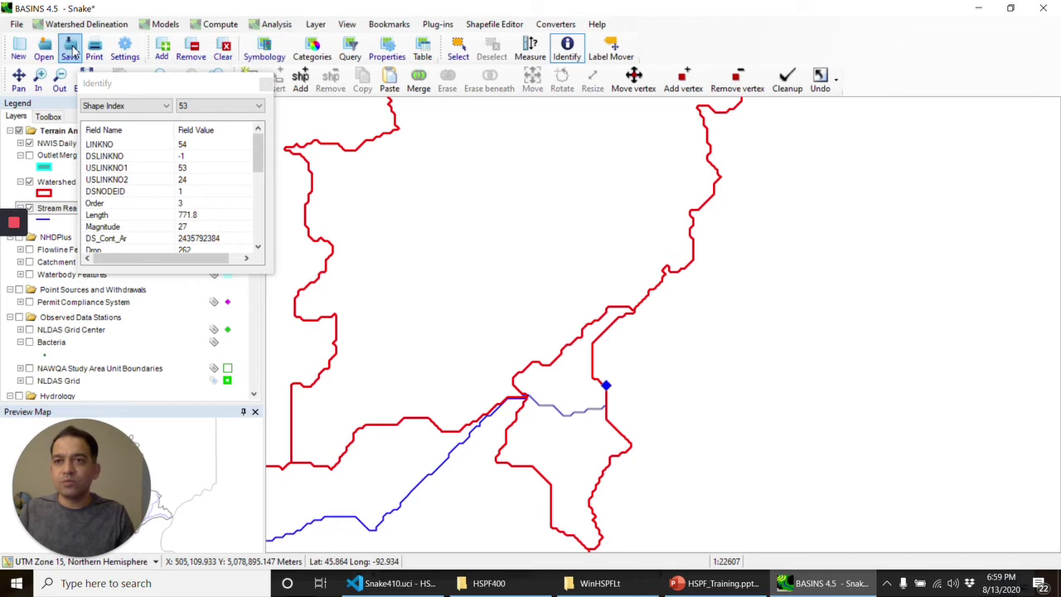
{"action": "left_click", "coordinate": [69, 50]}
Minimize BASINS and launch WinHSPF3.1 from Windows search ('winhs').
{"action": "left_click", "coordinate": [978, 9]}
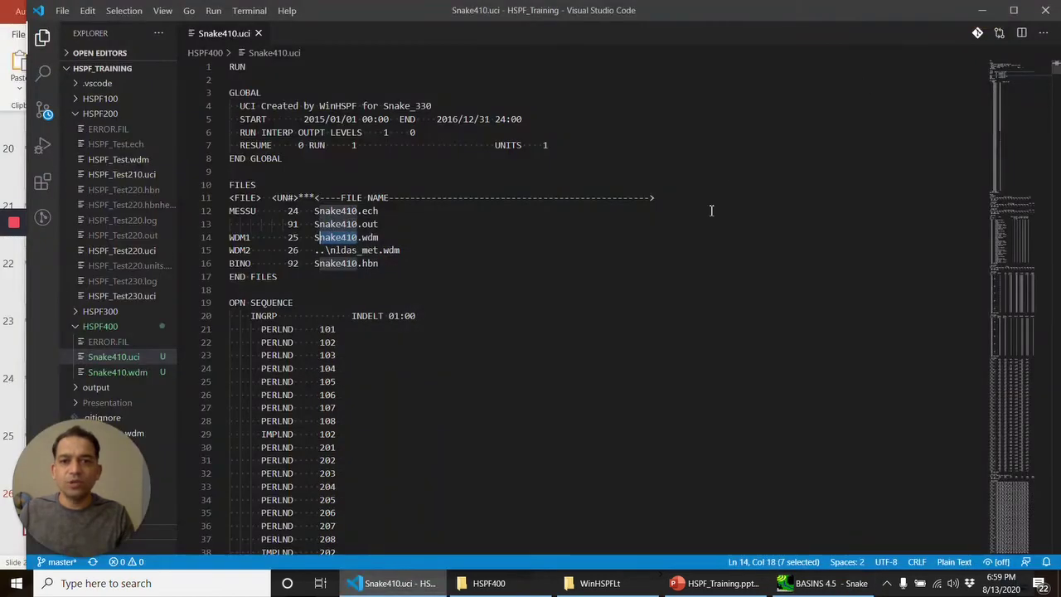
{"action": "key", "text": "super"}
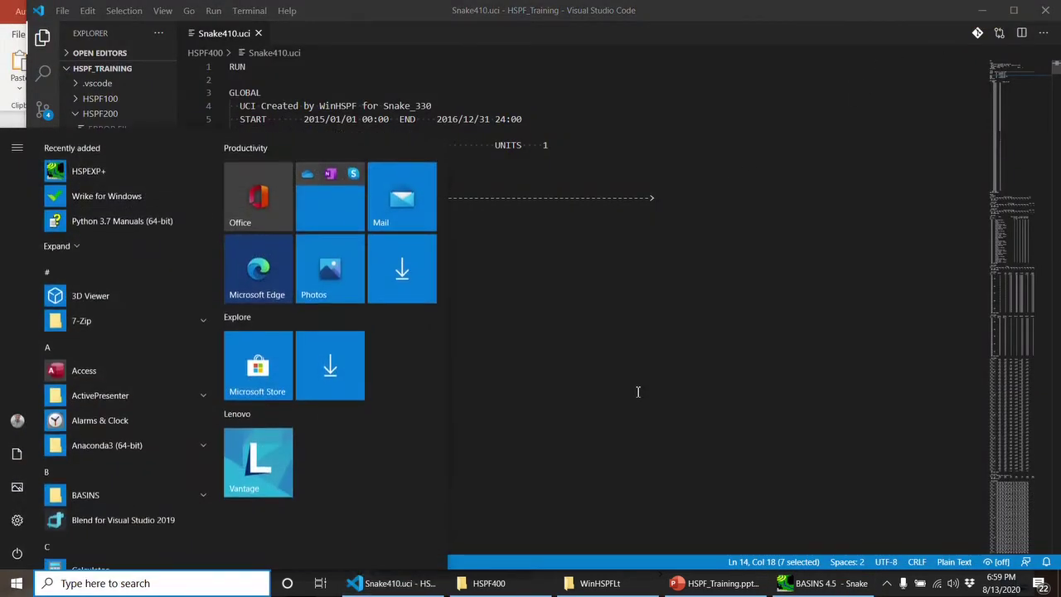
{"action": "type", "text": "winhs"}
{"action": "key", "text": "Down"}
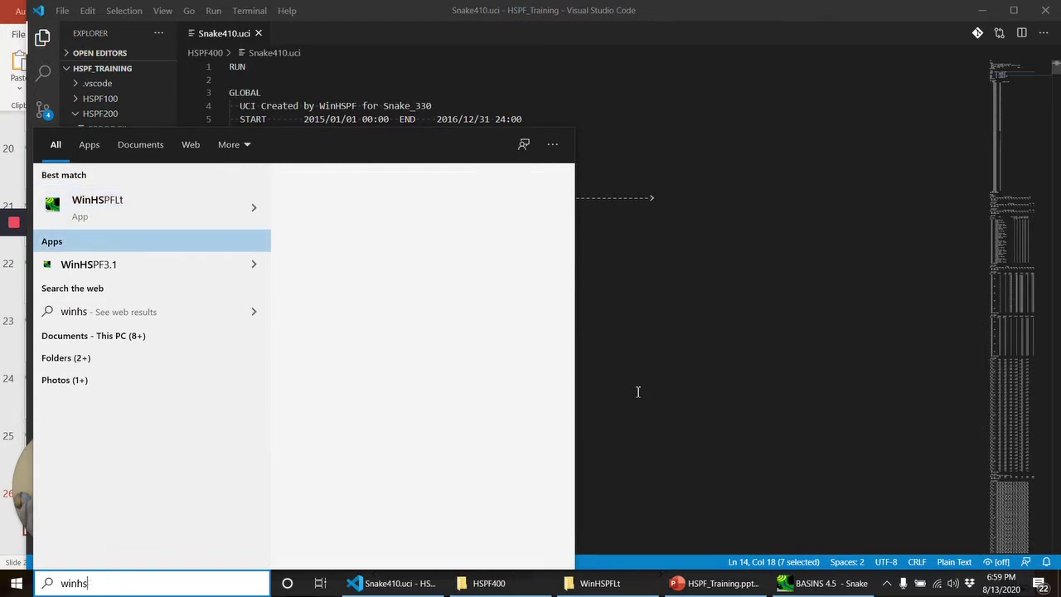
{"action": "key", "text": "Return"}
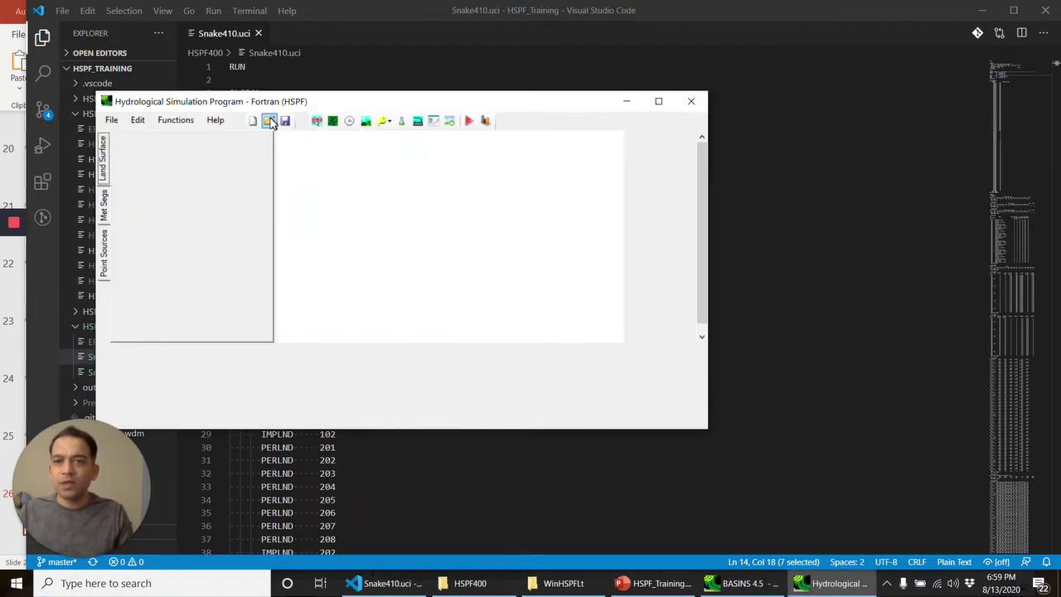
Open Snake410.uci from the HSPF400 folder.
{"action": "left_click", "coordinate": [271, 122]}
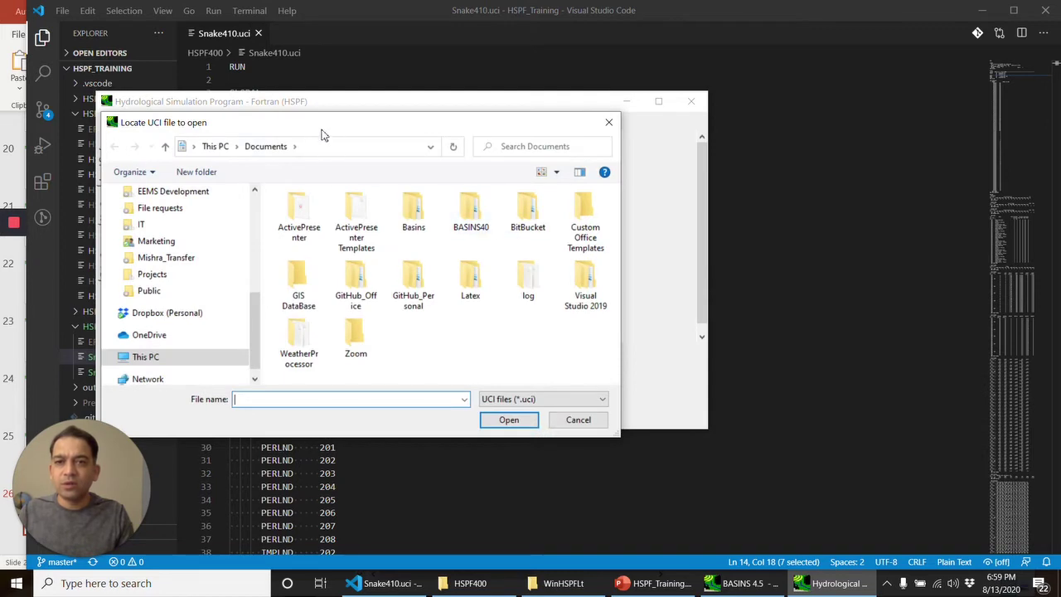
{"action": "left_click_drag", "start_coordinate": [322, 130], "coordinate": [466, 130]}
{"action": "left_click_drag", "start_coordinate": [399, 303], "coordinate": [412, 204]}
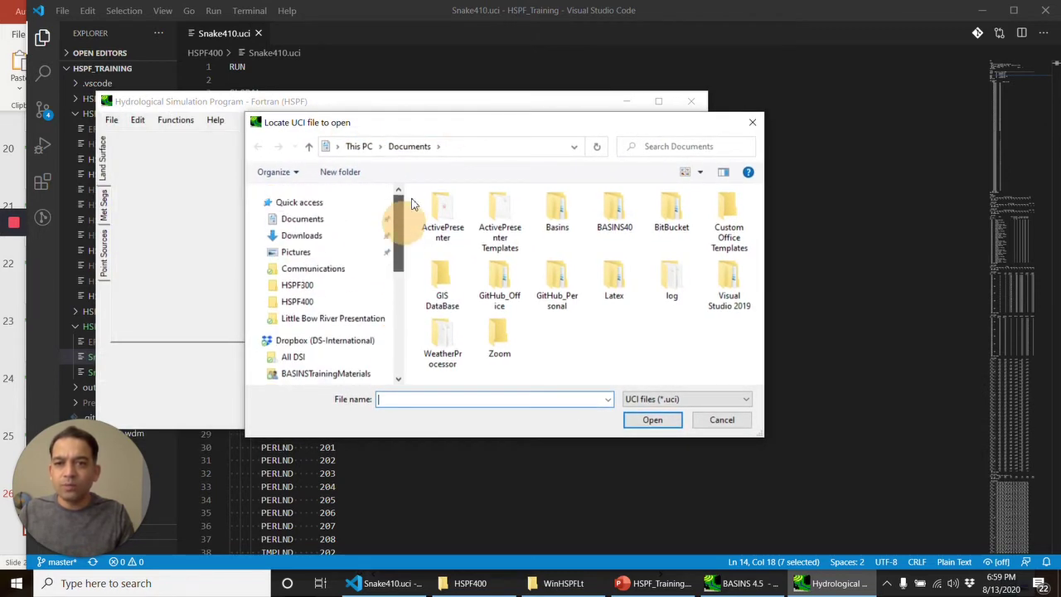
{"action": "left_click", "coordinate": [299, 301]}
{"action": "left_click", "coordinate": [452, 212]}
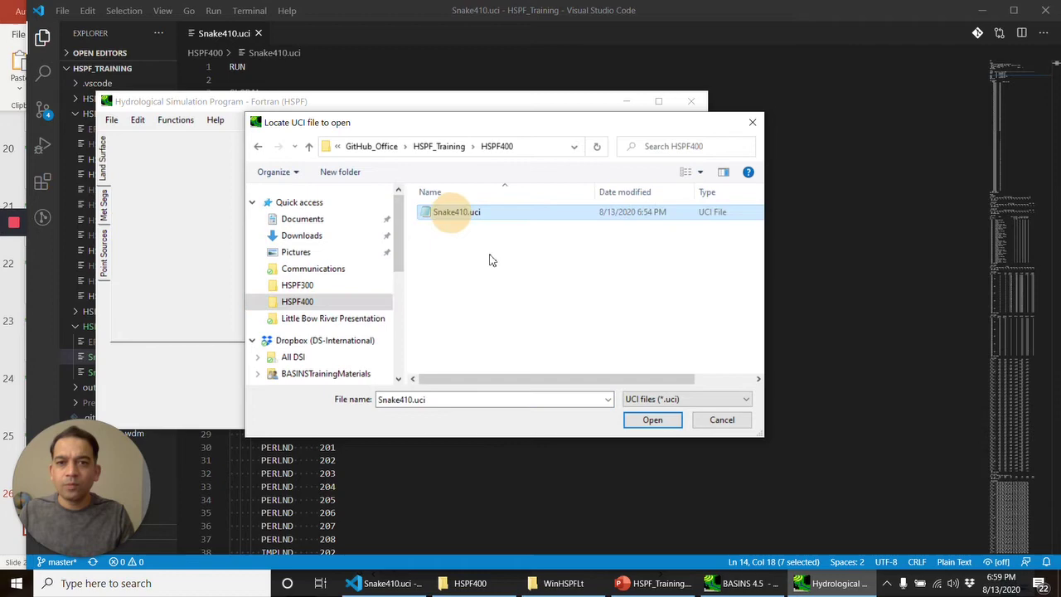
{"action": "left_click", "coordinate": [652, 419]}
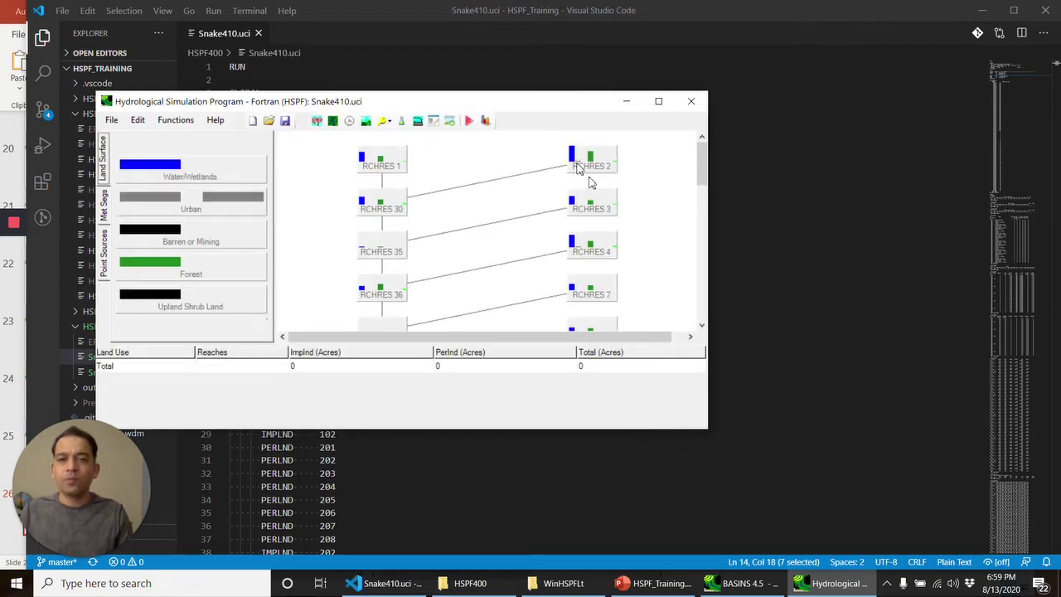
Move and enlarge the WinHSPF window to show the reach network down to RCHRES 54.
{"action": "left_click_drag", "start_coordinate": [535, 107], "coordinate": [564, 91]}
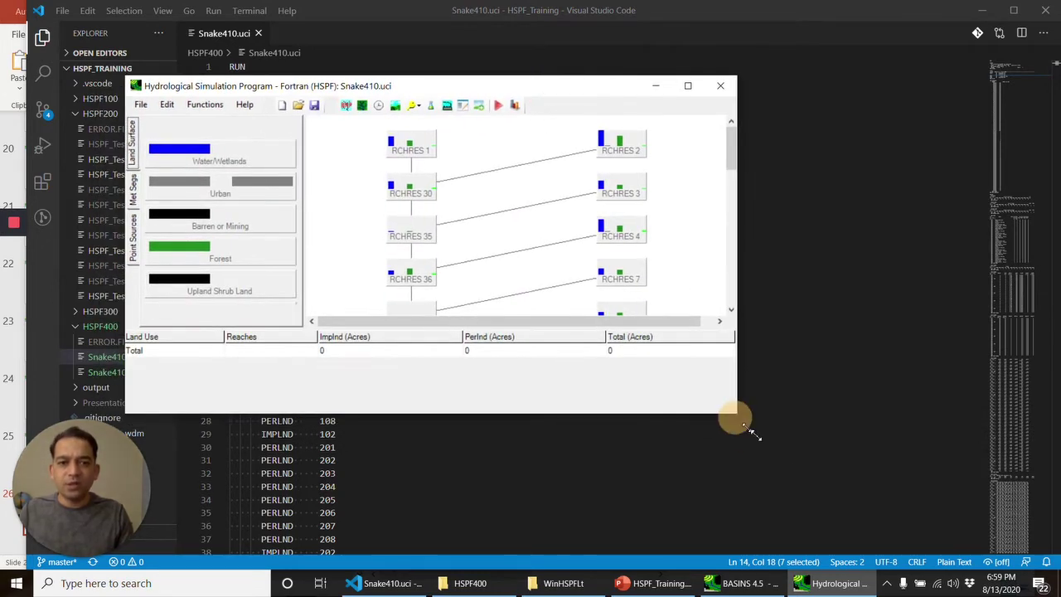
{"action": "left_click_drag", "start_coordinate": [744, 428], "coordinate": [778, 457]}
{"action": "mouse_move", "coordinate": [451, 87]}
{"action": "left_mouse_down"}
{"action": "mouse_move", "coordinate": [611, 112]}
{"action": "mouse_move", "coordinate": [458, 100]}
{"action": "left_mouse_up"}
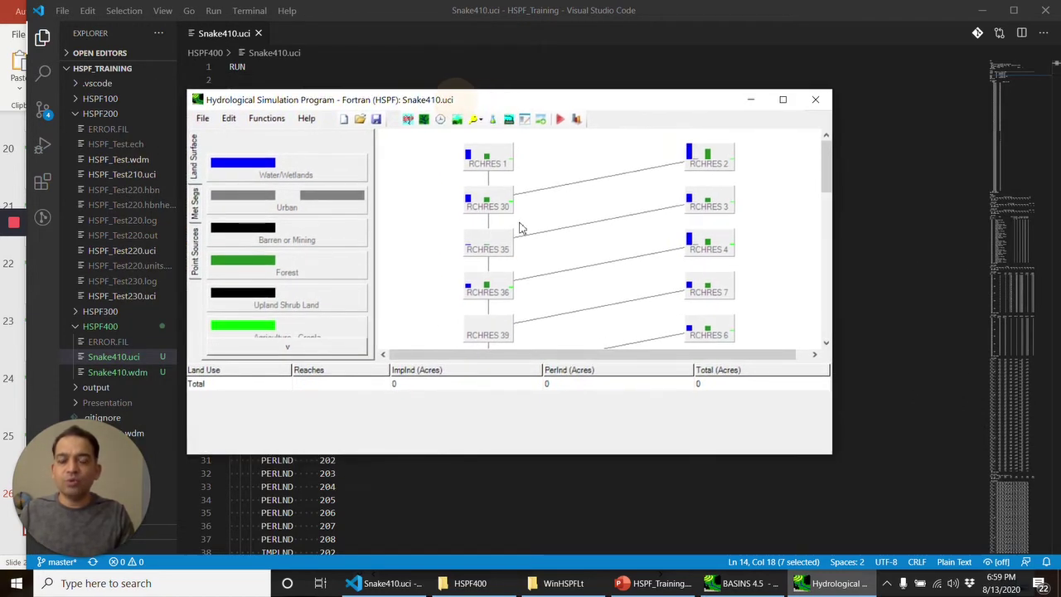
{"action": "mouse_move", "coordinate": [829, 157]}
{"action": "left_mouse_down"}
{"action": "mouse_move", "coordinate": [833, 307]}
{"action": "mouse_move", "coordinate": [827, 153]}
{"action": "left_mouse_up"}
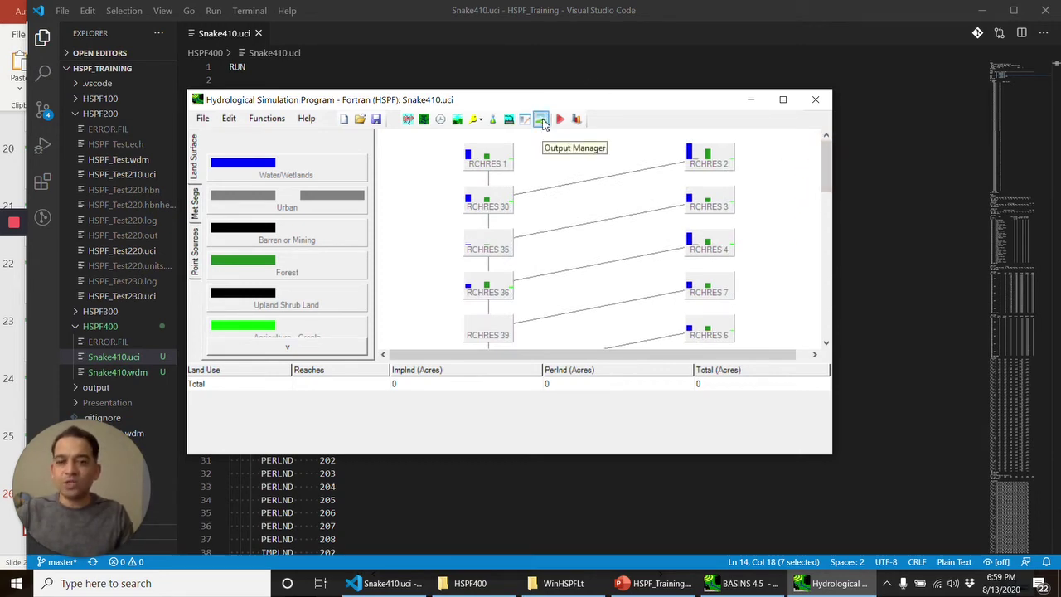
Add an RCHRES 54 output paired with observed flow at 05338500, using base WDM DSN 540.
{"action": "left_click", "coordinate": [541, 120]}
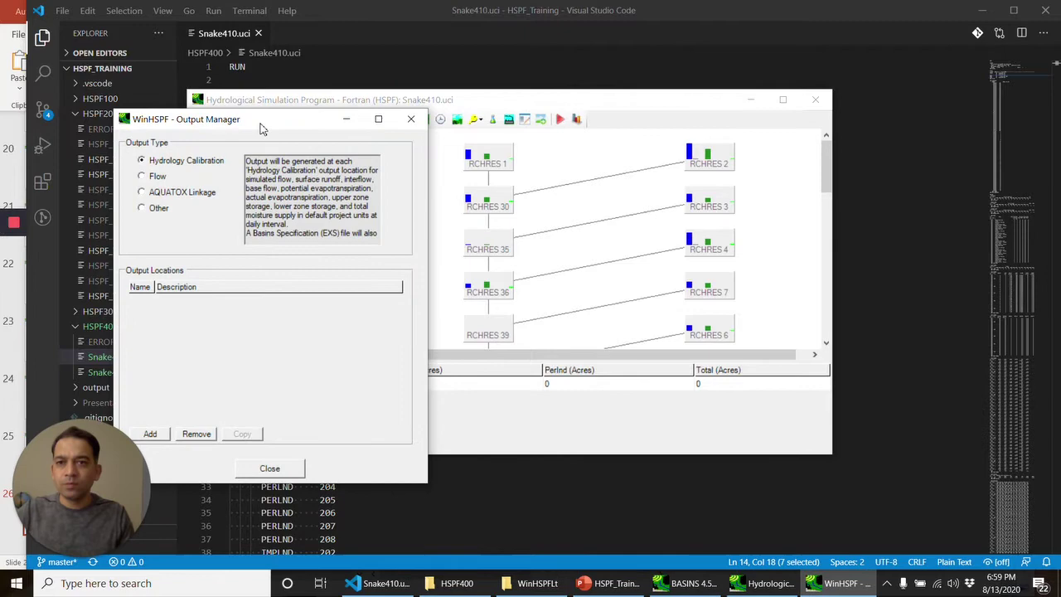
{"action": "left_click_drag", "start_coordinate": [259, 129], "coordinate": [487, 122]}
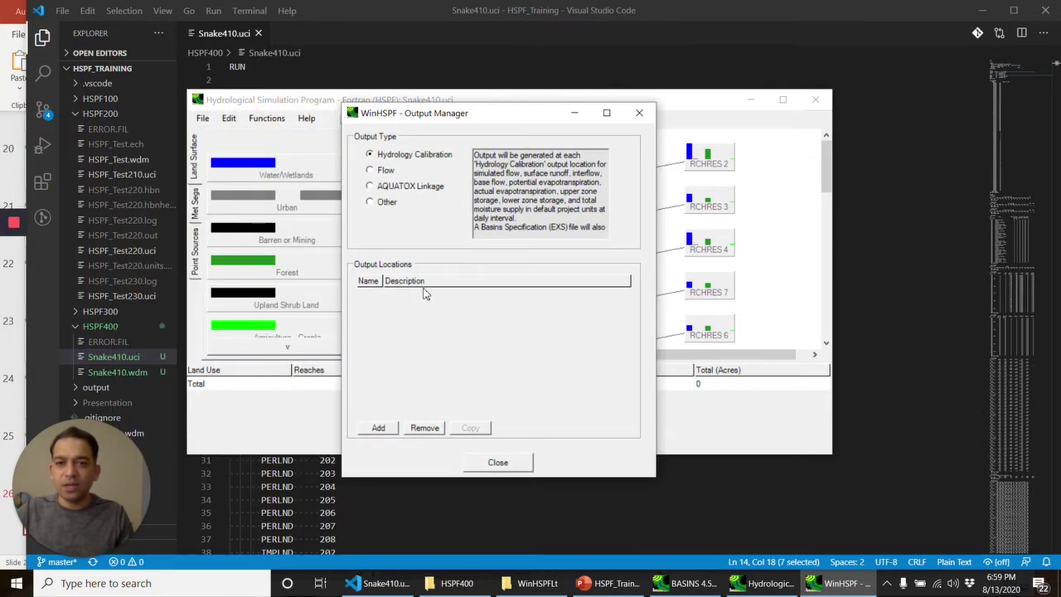
{"action": "left_click", "coordinate": [380, 429]}
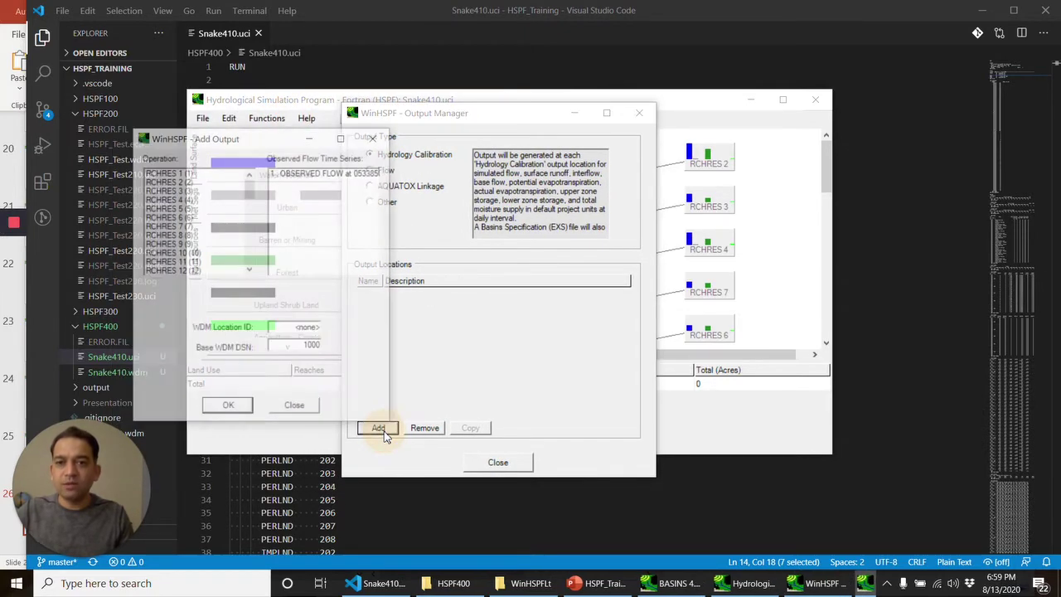
{"action": "left_click_drag", "start_coordinate": [250, 189], "coordinate": [251, 262]}
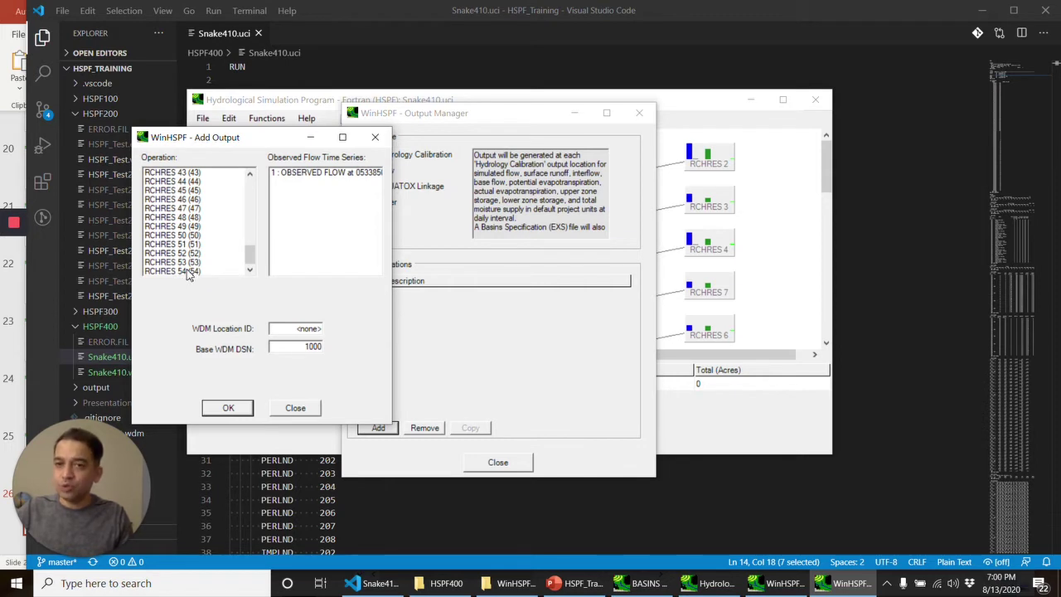
{"action": "left_click", "coordinate": [189, 271]}
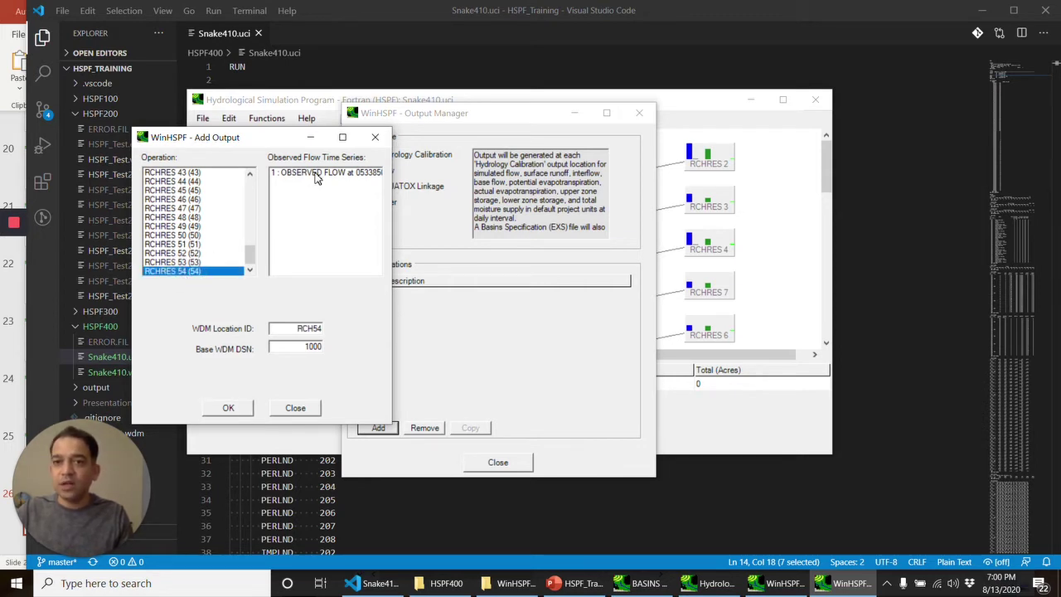
{"action": "left_click", "coordinate": [315, 174]}
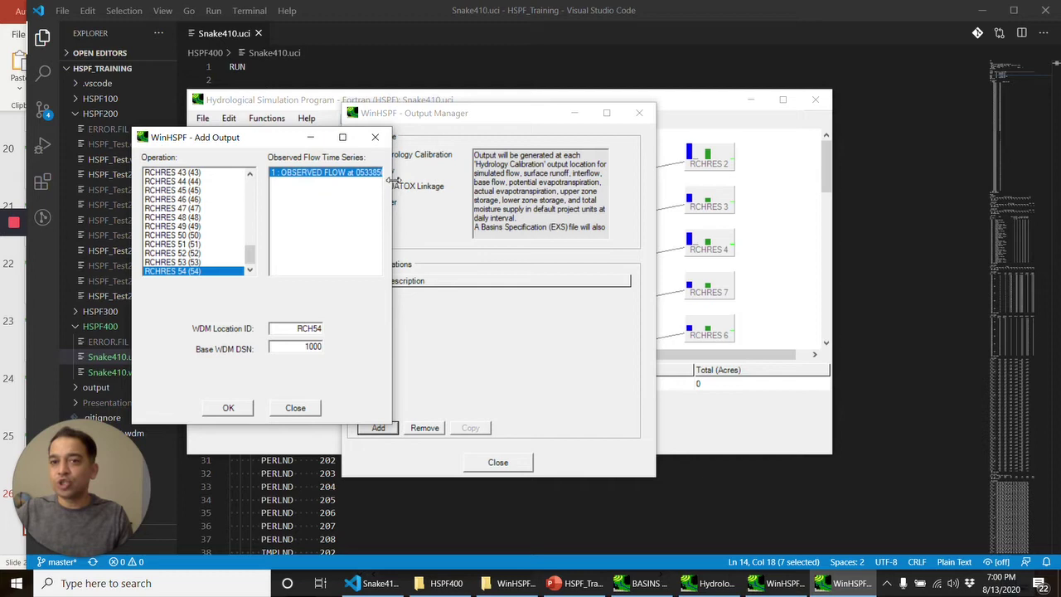
{"action": "left_click_drag", "start_coordinate": [383, 177], "coordinate": [444, 178]}
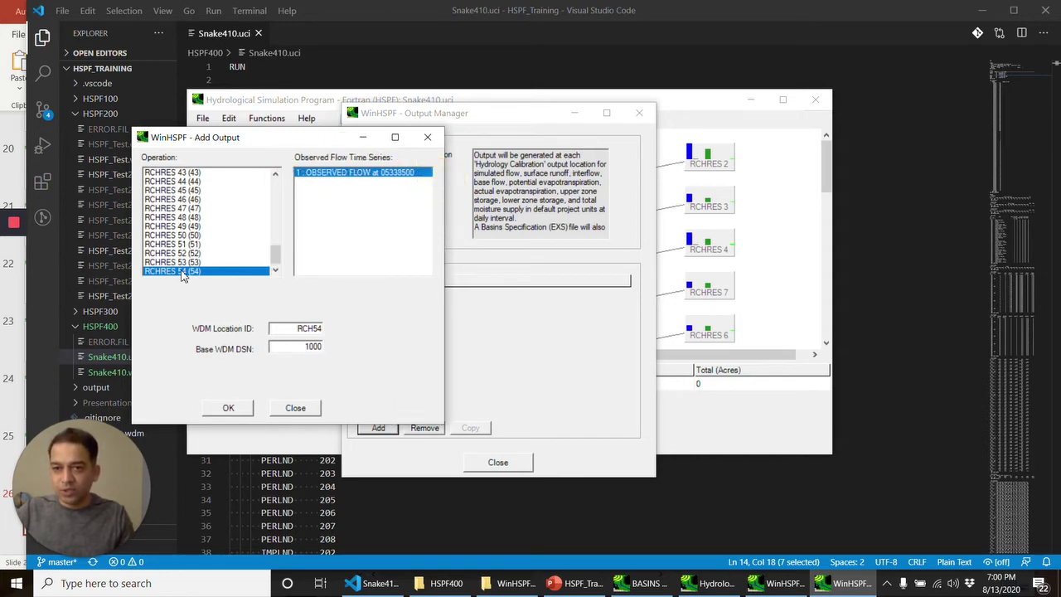
{"action": "left_click_drag", "start_coordinate": [298, 350], "coordinate": [346, 356]}
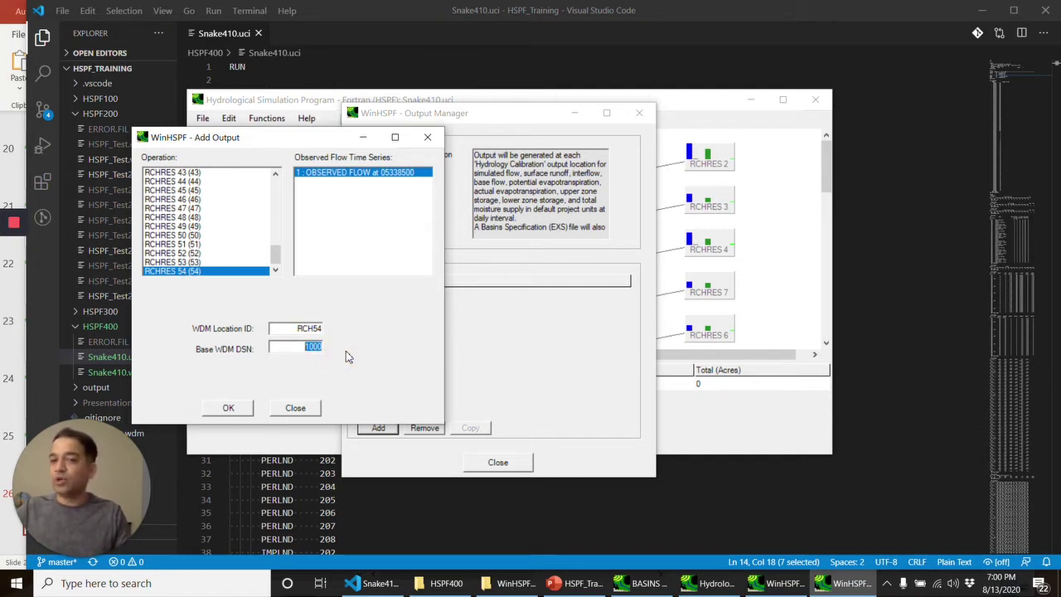
{"action": "type", "text": "540"}
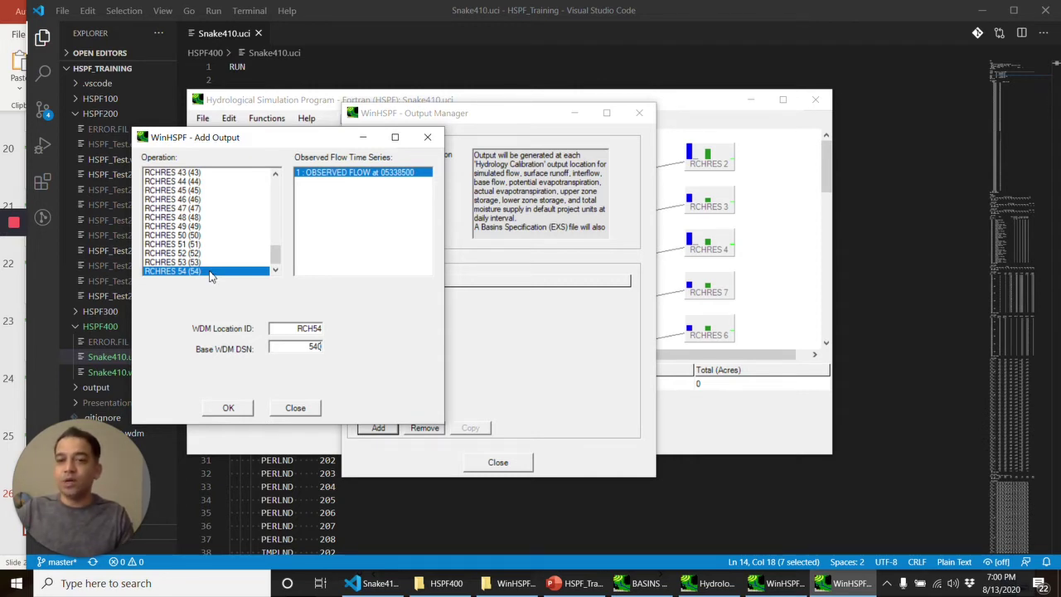
{"action": "left_click", "coordinate": [225, 409]}
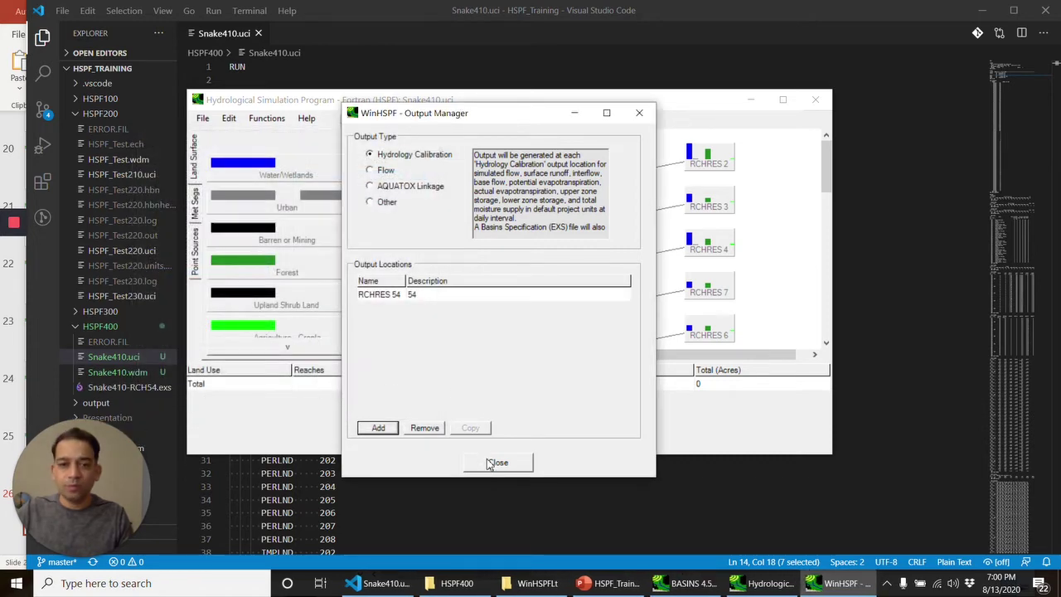
{"action": "left_click", "coordinate": [491, 462]}
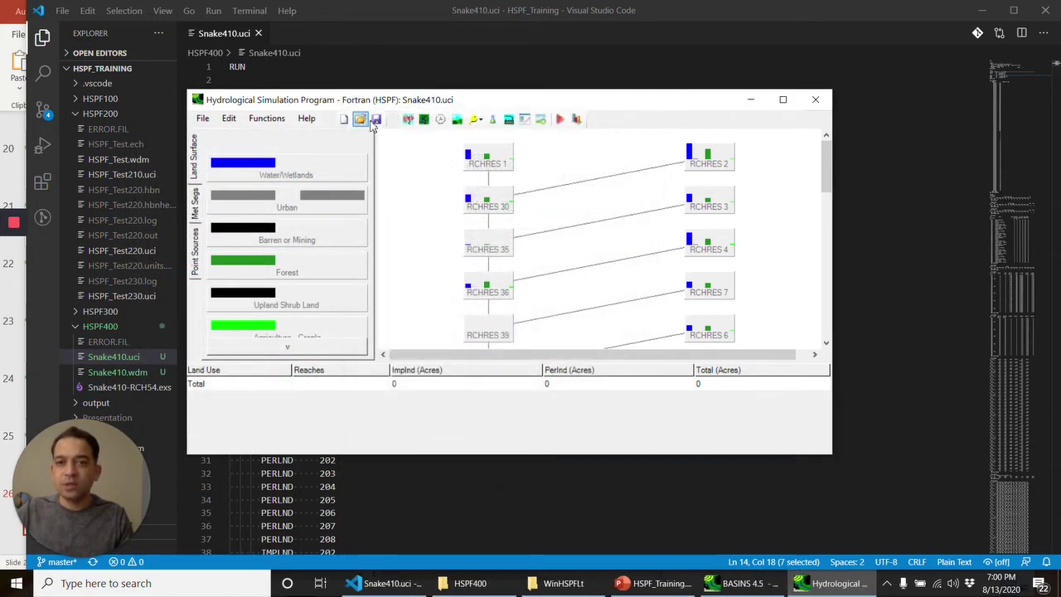
Save Snake410.uci and rerun the HSPF simulation to completion.
{"action": "left_click", "coordinate": [376, 119]}
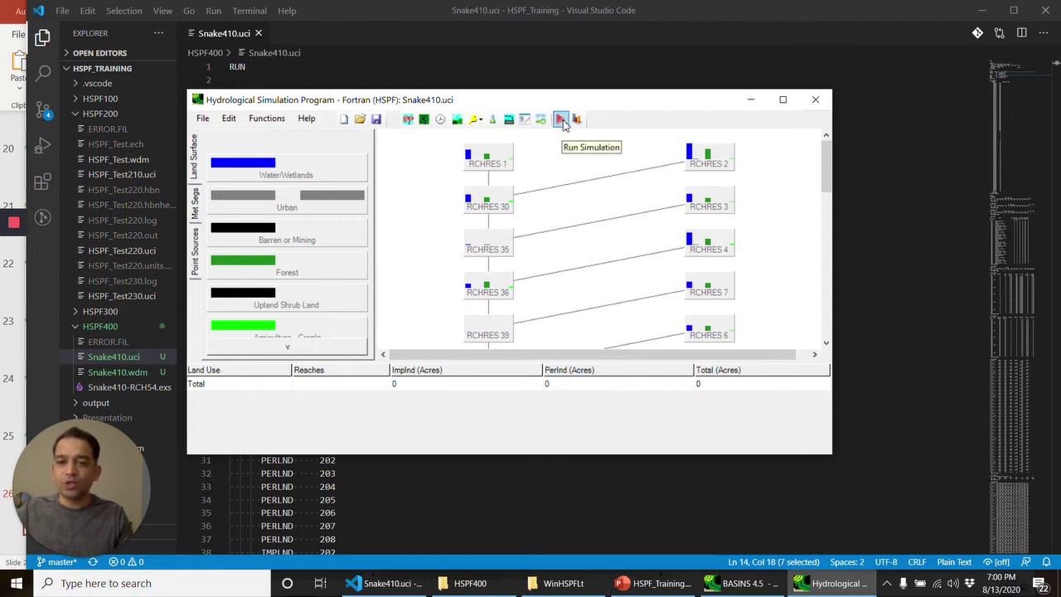
{"action": "left_click", "coordinate": [561, 121]}
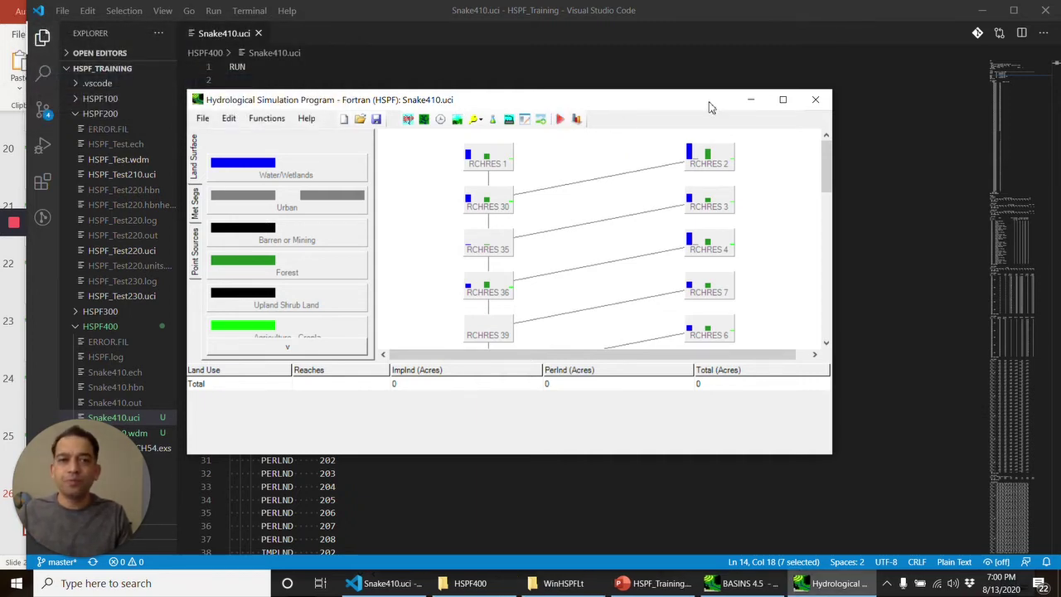
{"action": "left_click", "coordinate": [749, 101]}
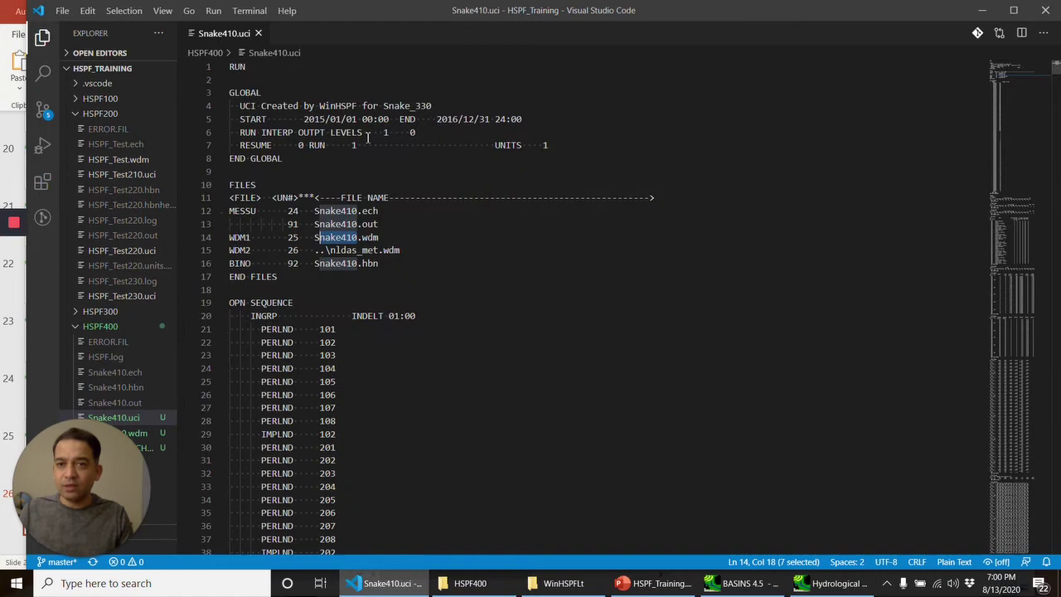
Scroll through the updated Snake410.uci to the COPY 1 entry after RCHRES 54.
{"action": "left_click", "coordinate": [325, 342]}
{"action": "scroll", "coordinate": [380, 406], "scroll_direction": "down", "scroll_amount": 3}
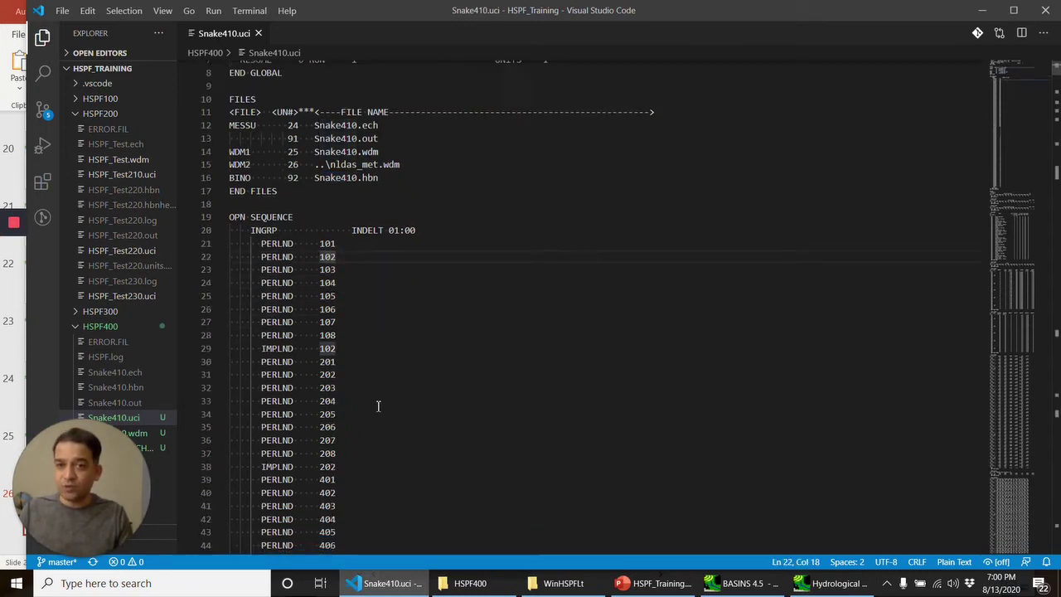
{"action": "scroll", "coordinate": [380, 405], "scroll_direction": "down", "scroll_amount": 8}
{"action": "scroll", "coordinate": [380, 406], "scroll_direction": "down", "scroll_amount": 5}
{"action": "scroll", "coordinate": [380, 406], "scroll_direction": "down", "scroll_amount": 1}
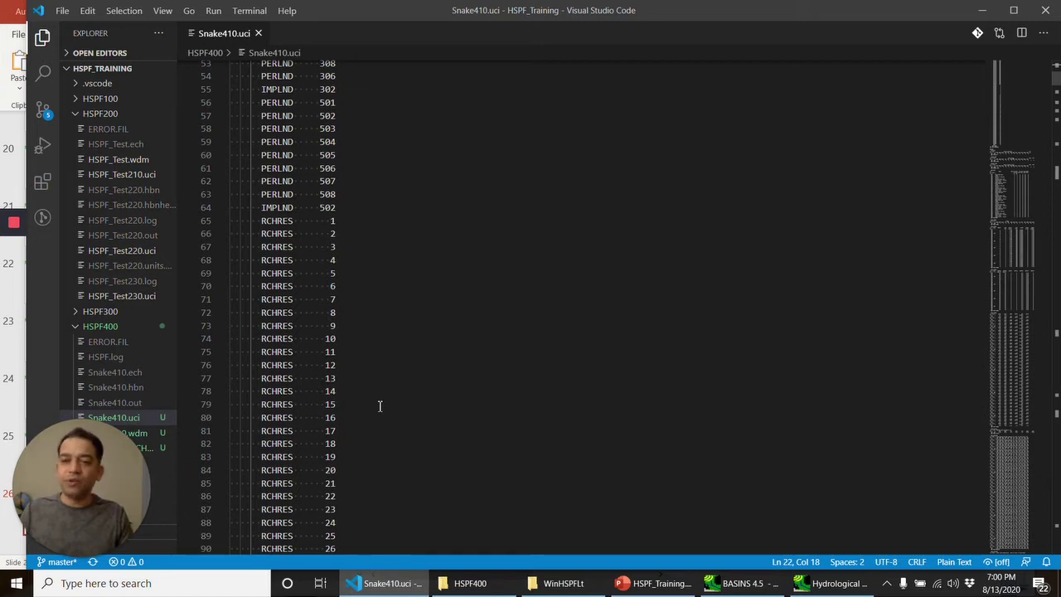
{"action": "scroll", "coordinate": [379, 405], "scroll_direction": "down", "scroll_amount": 1}
{"action": "scroll", "coordinate": [380, 405], "scroll_direction": "down", "scroll_amount": 5}
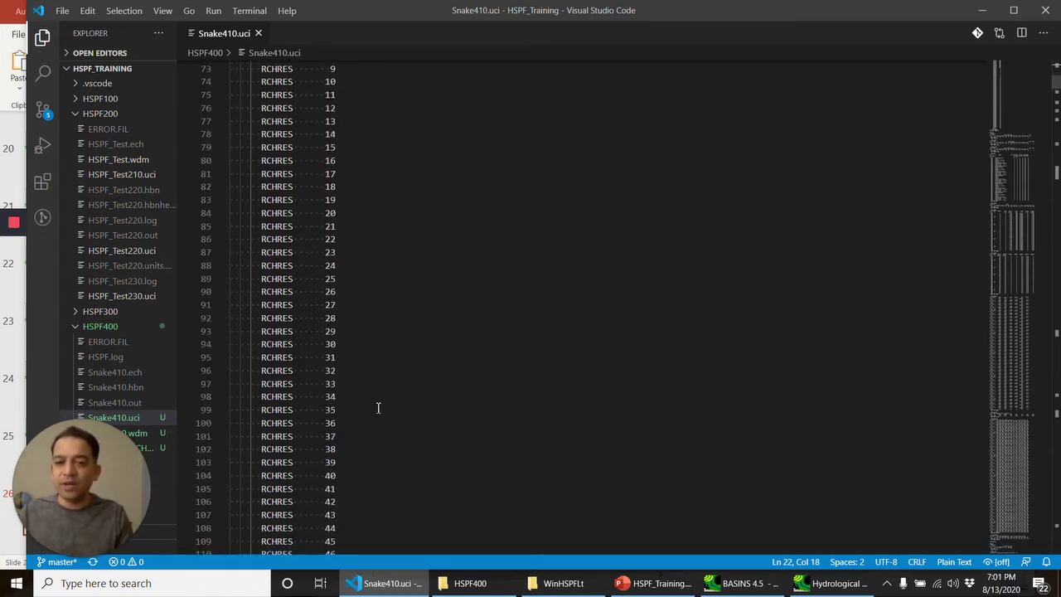
{"action": "scroll", "coordinate": [380, 405], "scroll_direction": "down", "scroll_amount": 10}
{"action": "scroll", "coordinate": [378, 406], "scroll_direction": "down", "scroll_amount": 1}
{"action": "scroll", "coordinate": [378, 408], "scroll_direction": "up", "scroll_amount": 1}
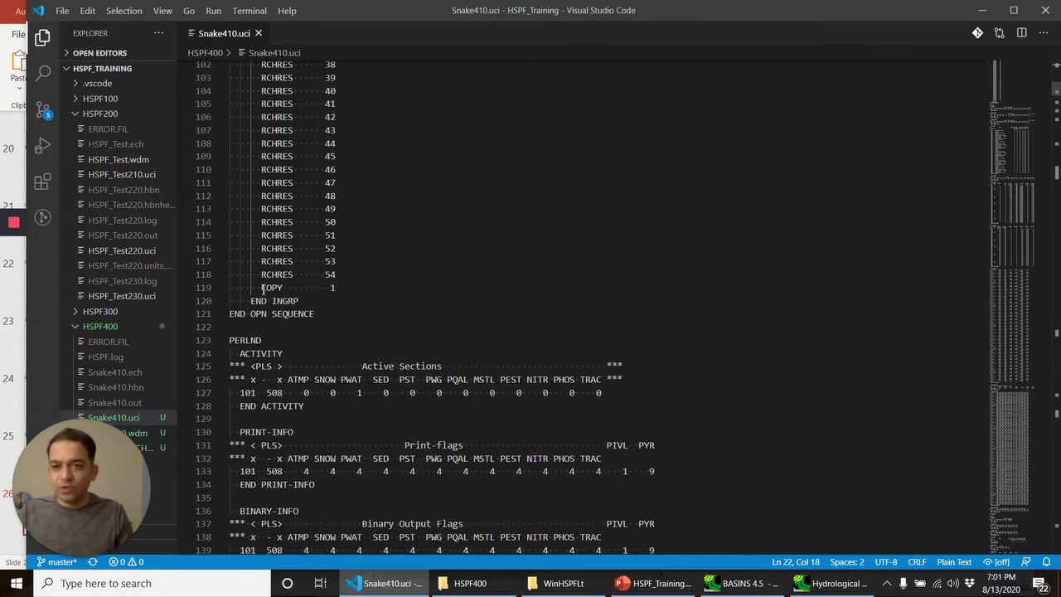
Search Snake410.uci for 'Shrub' to locate the Upland Shrub Land entries.
{"action": "left_click_drag", "start_coordinate": [261, 287], "coordinate": [338, 290]}
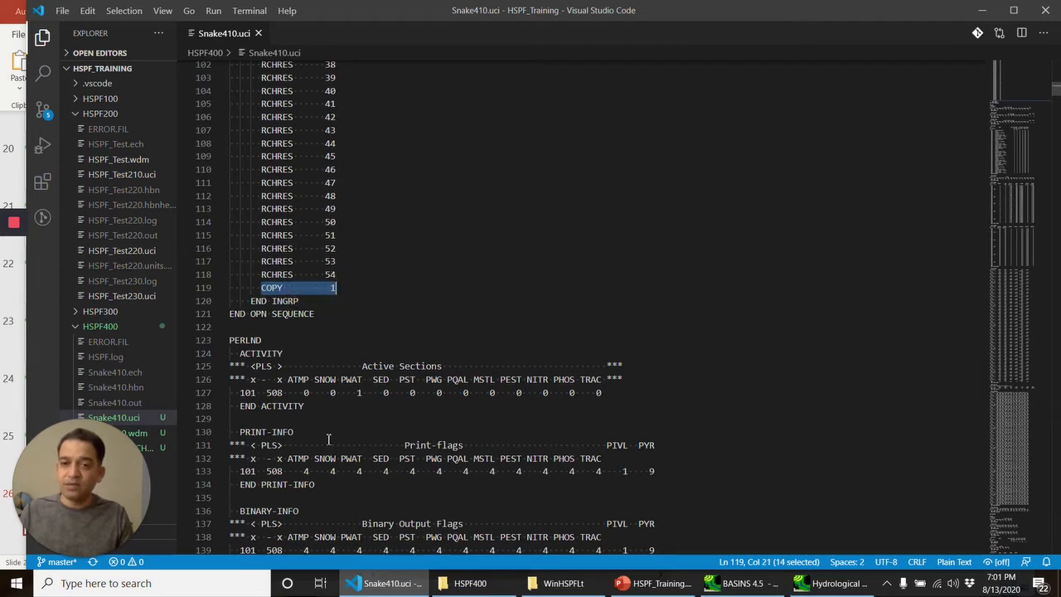
{"action": "scroll", "coordinate": [329, 437], "scroll_direction": "down", "scroll_amount": 2}
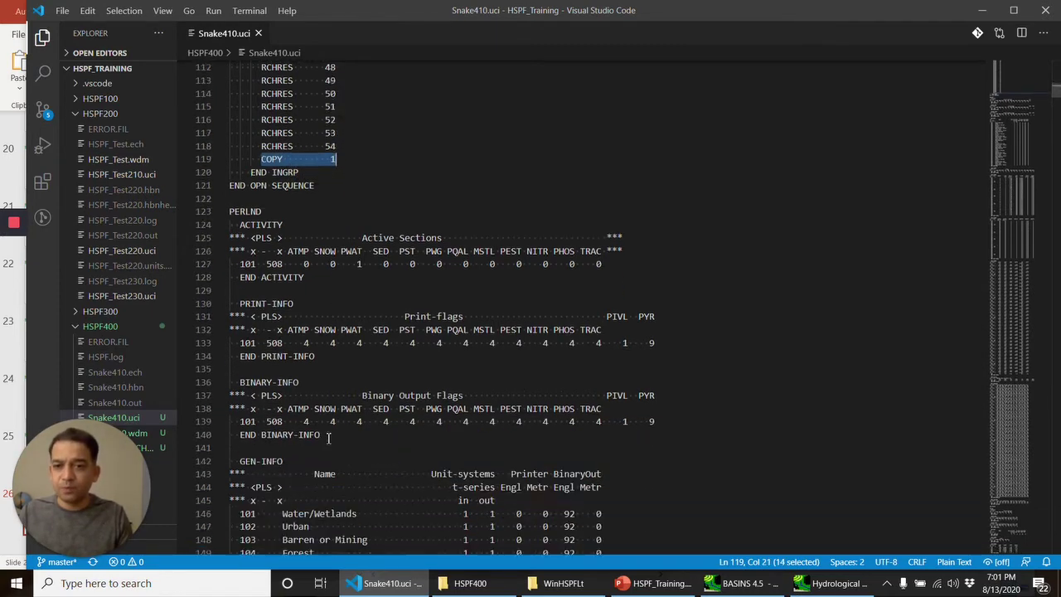
{"action": "scroll", "coordinate": [328, 438], "scroll_direction": "down", "scroll_amount": 3}
{"action": "scroll", "coordinate": [329, 440], "scroll_direction": "down", "scroll_amount": 2}
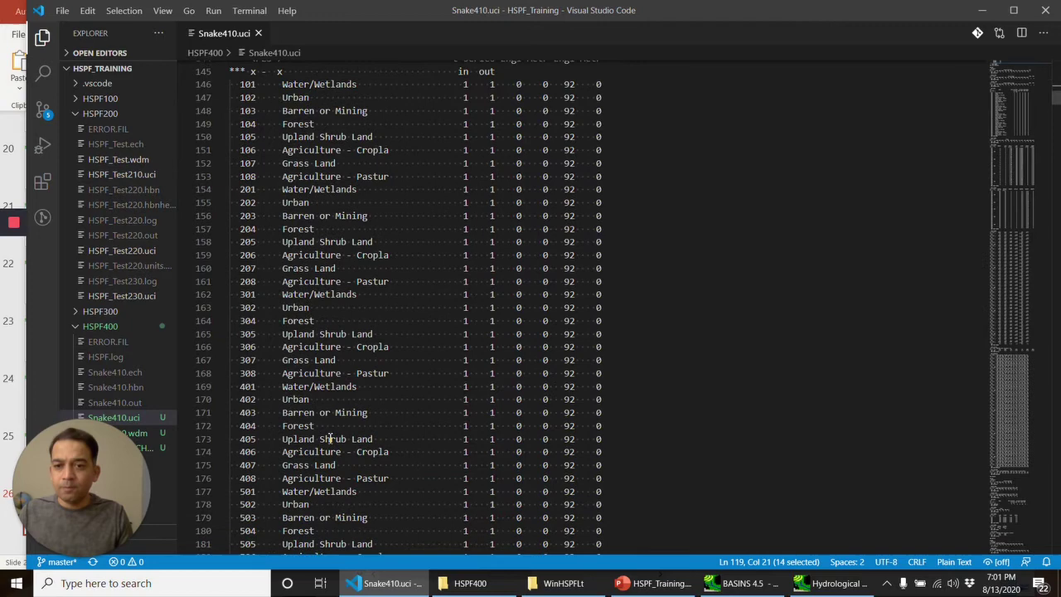
{"action": "double_click", "coordinate": [329, 438]}
{"action": "key", "text": "ctrl+f"}
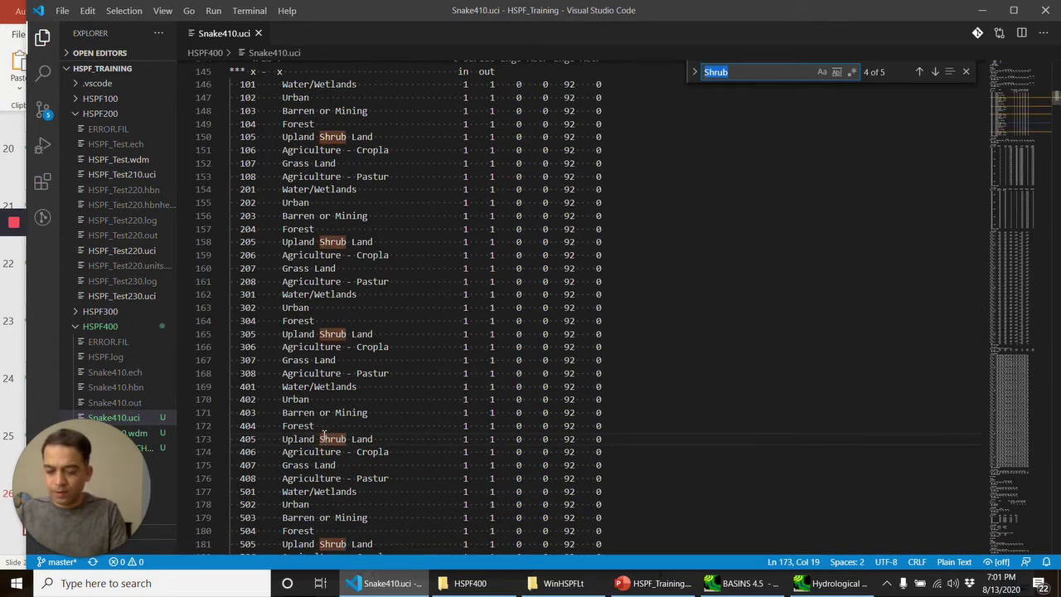
Search for TARGETS and select the RCHRES 54 ROFLOW and COPY target rows.
{"action": "type", "text": "TARGE"}
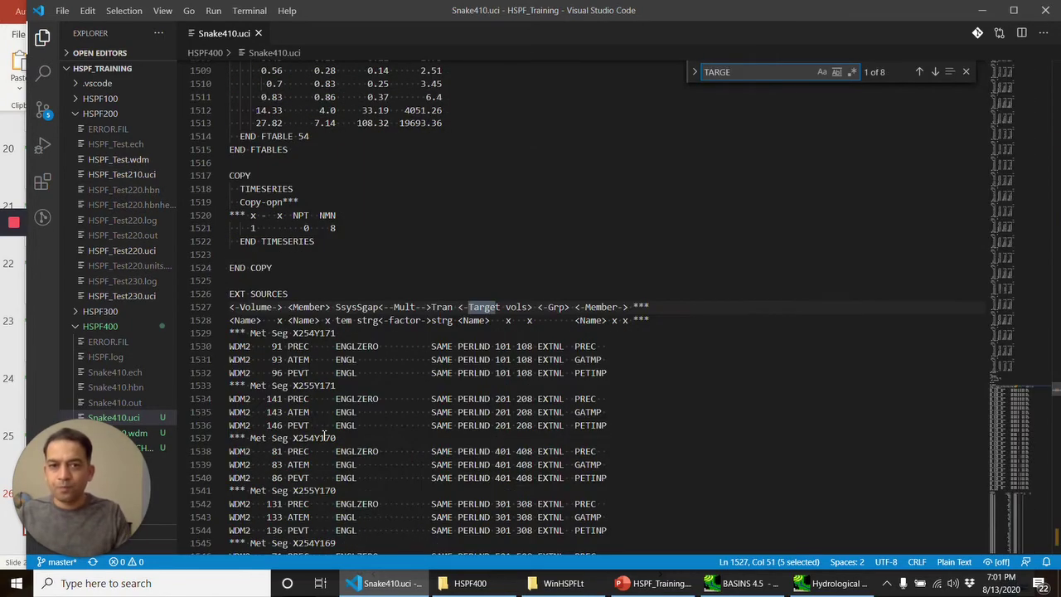
{"action": "type", "text": "TS"}
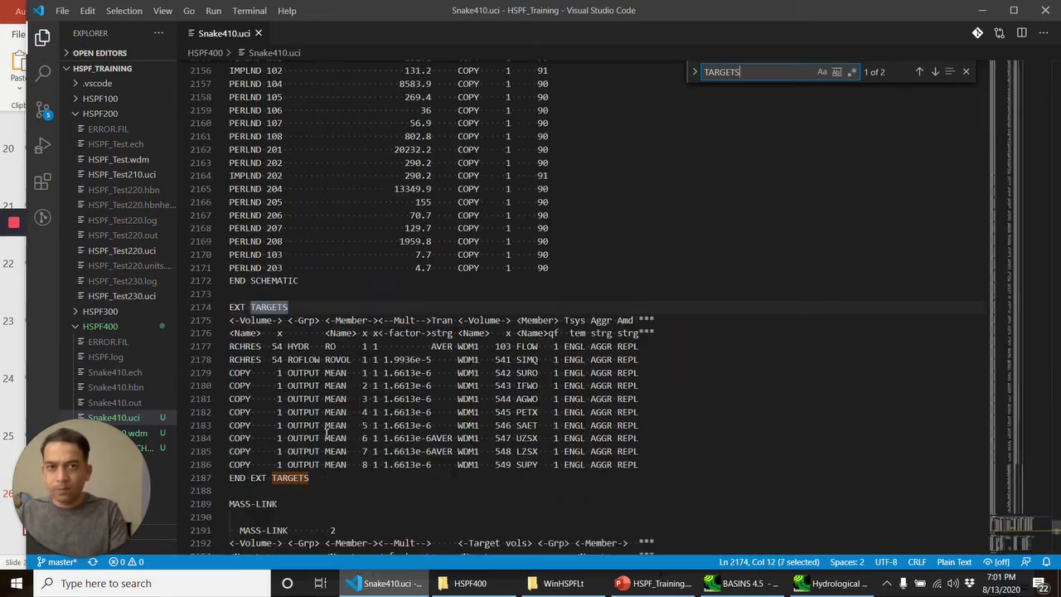
{"action": "left_click", "coordinate": [250, 373]}
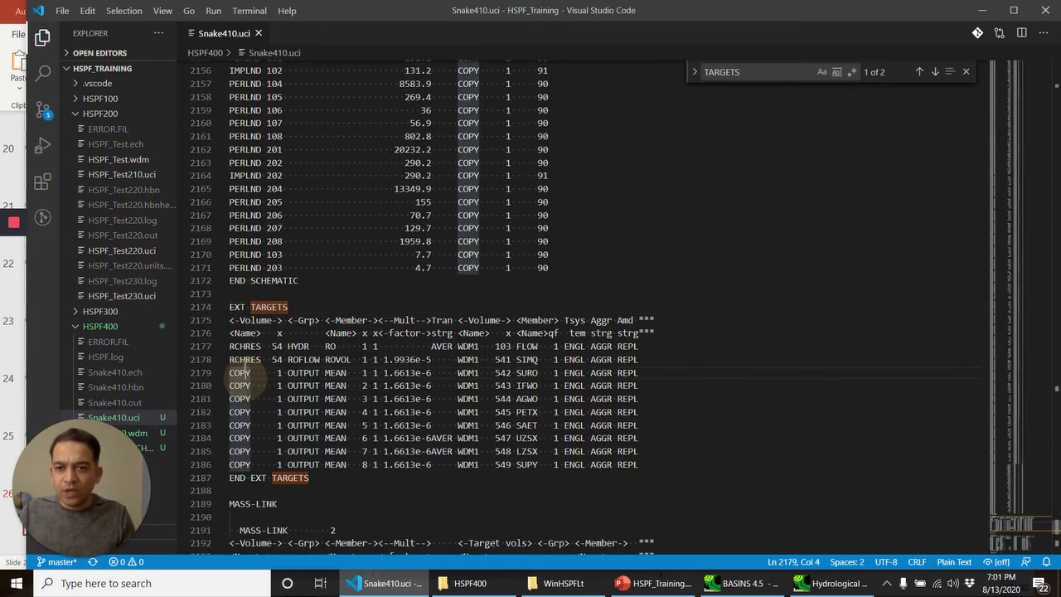
{"action": "left_click_drag", "start_coordinate": [233, 359], "coordinate": [637, 467]}
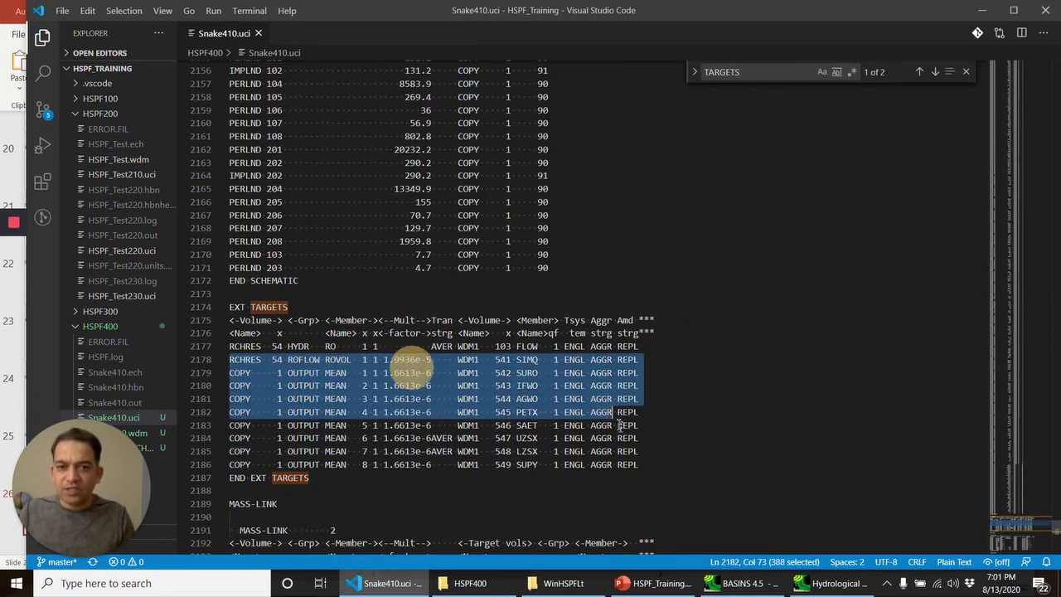
{"action": "left_click", "coordinate": [508, 360]}
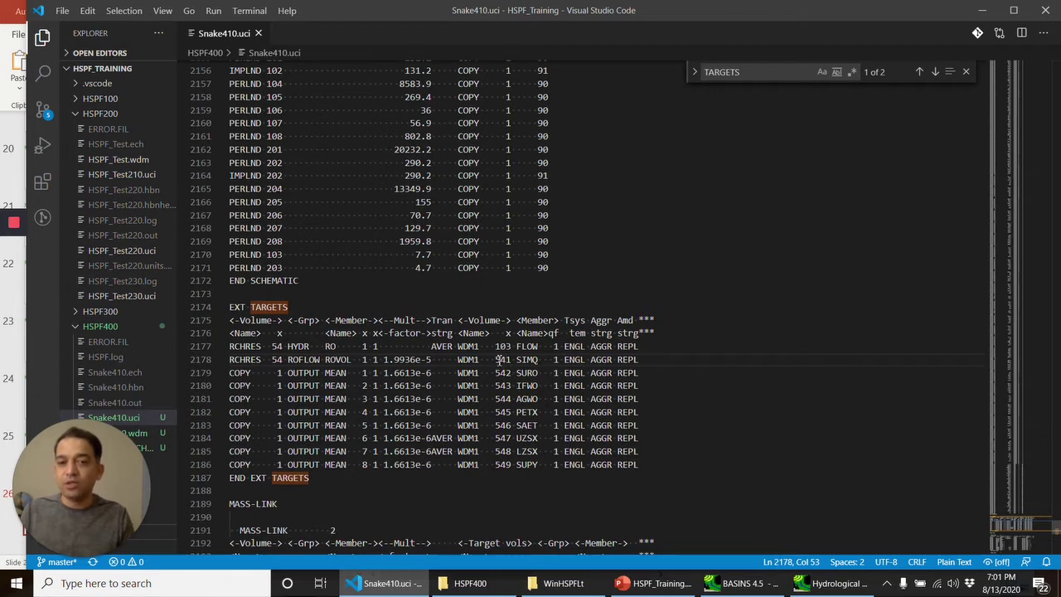
Check WDM dataset 541, the ROVOL member and its 1.9936e-5 factor, then show HSPF400.
{"action": "double_click", "coordinate": [504, 360]}
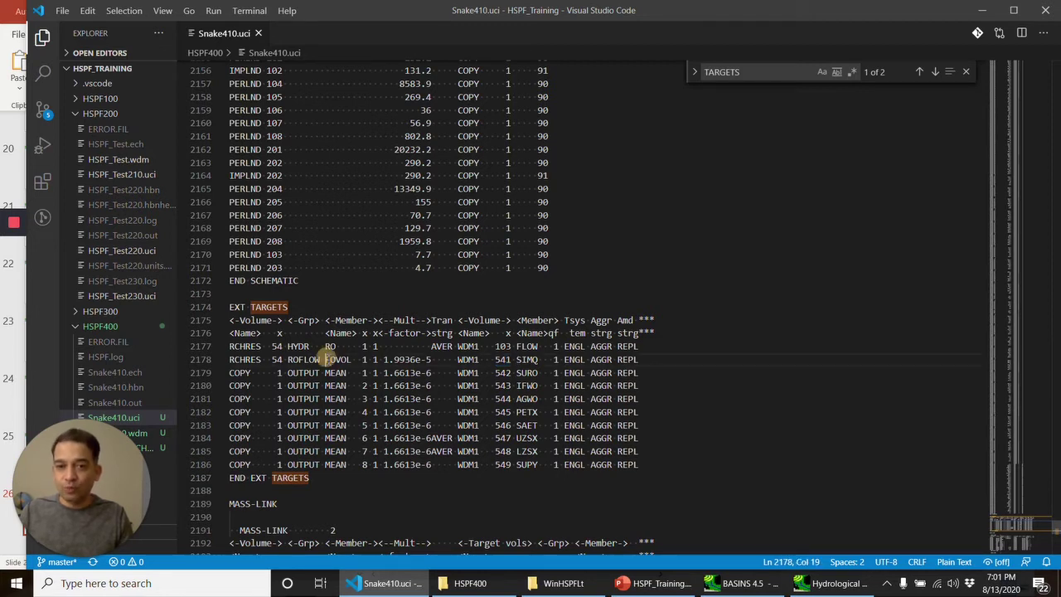
{"action": "left_click_drag", "start_coordinate": [331, 359], "coordinate": [325, 359]}
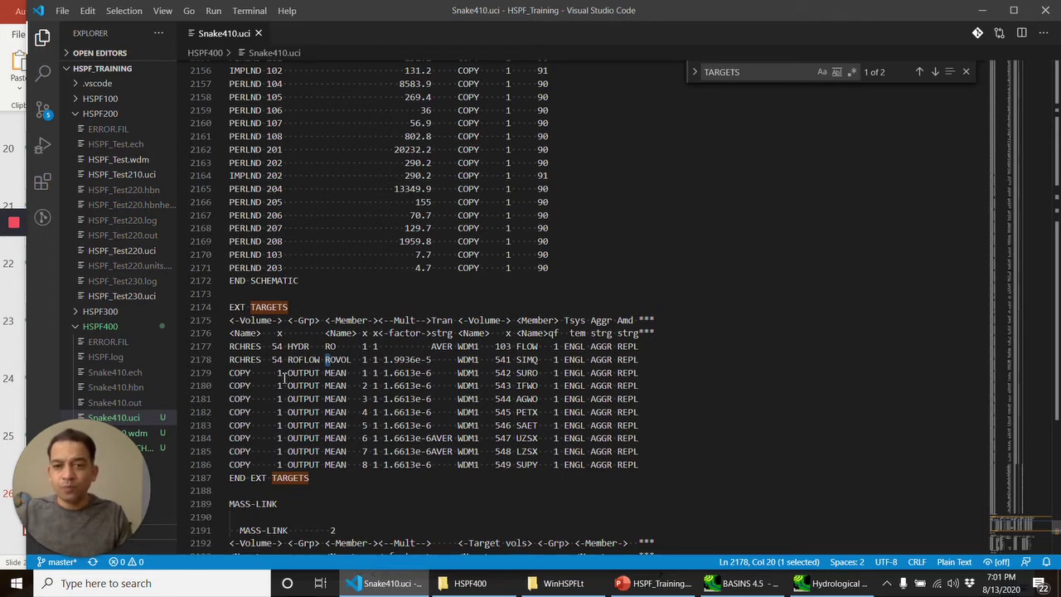
{"action": "left_click_drag", "start_coordinate": [385, 359], "coordinate": [428, 359]}
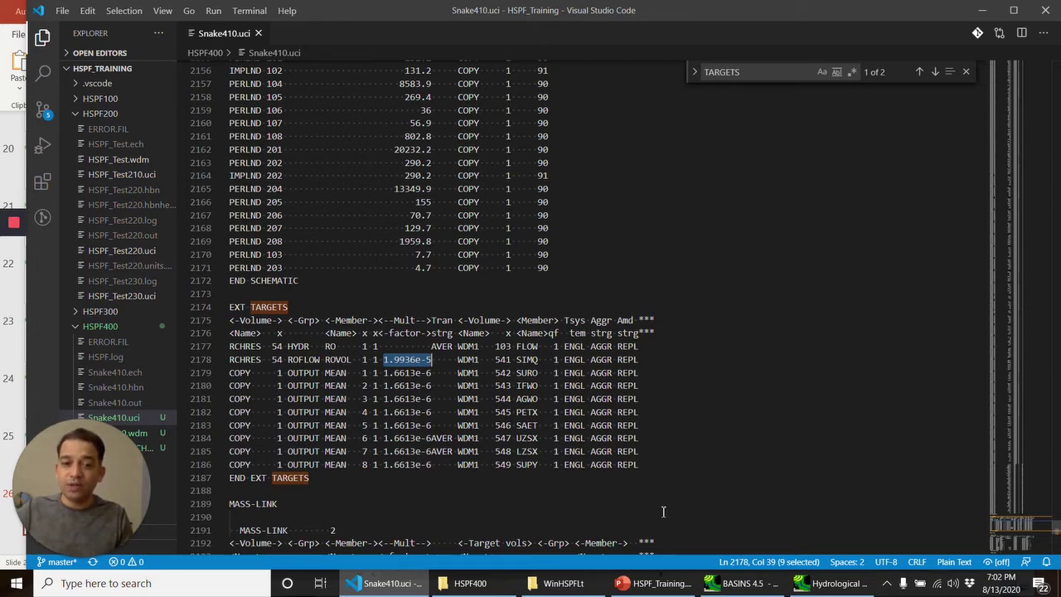
{"action": "left_click", "coordinate": [470, 583]}
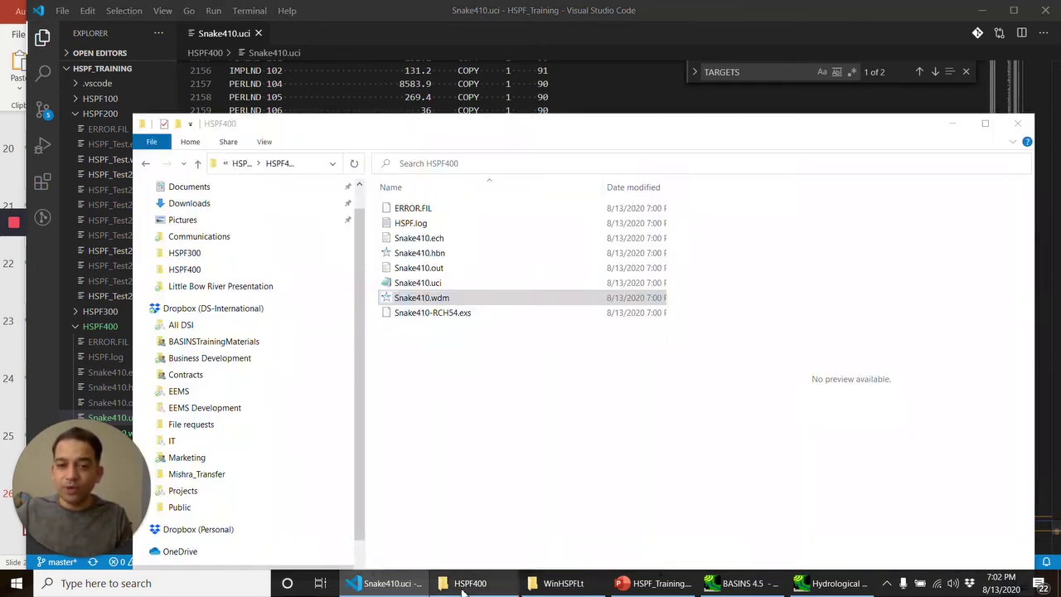
List Snake410.wdm's 13 timeseries with an ID column, confirming RCH54 datasets 541–549.
{"action": "double_click", "coordinate": [437, 300]}
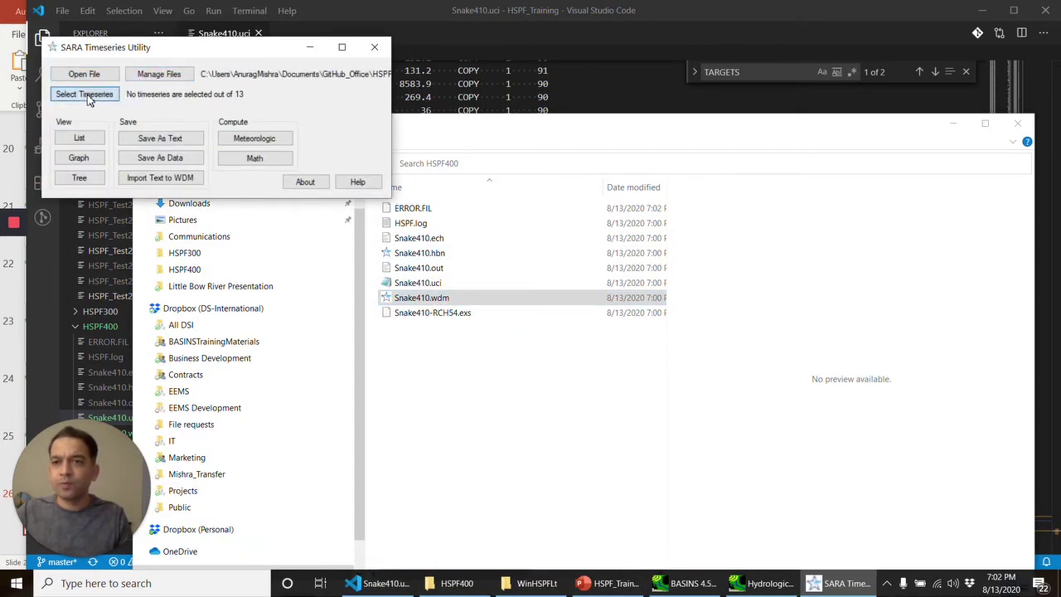
{"action": "left_click", "coordinate": [84, 94]}
{"action": "left_click_drag", "start_coordinate": [305, 82], "coordinate": [430, 51]}
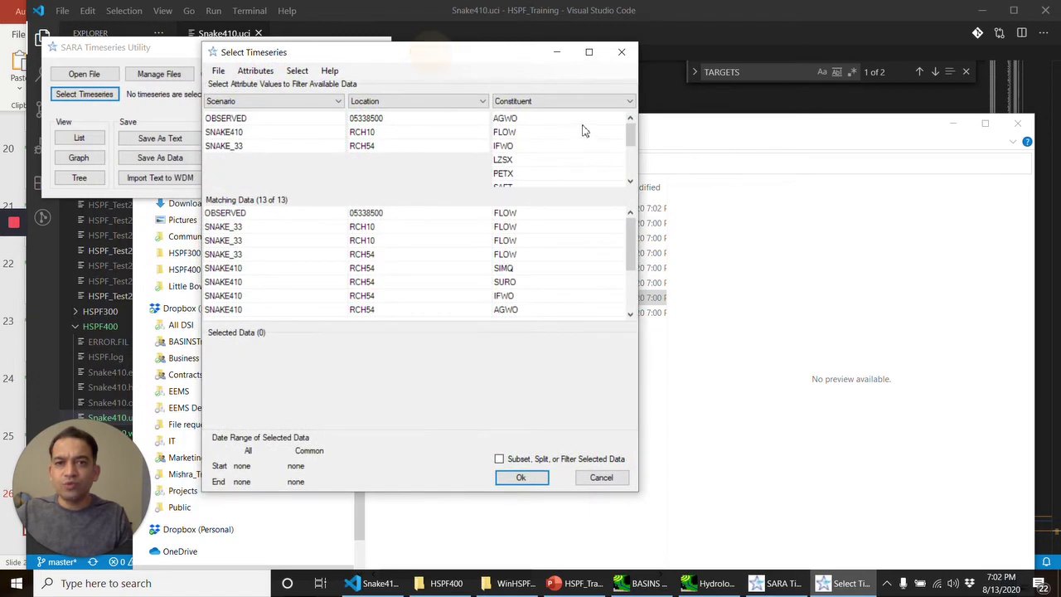
{"action": "left_click", "coordinate": [259, 71]}
{"action": "left_click", "coordinate": [595, 101]}
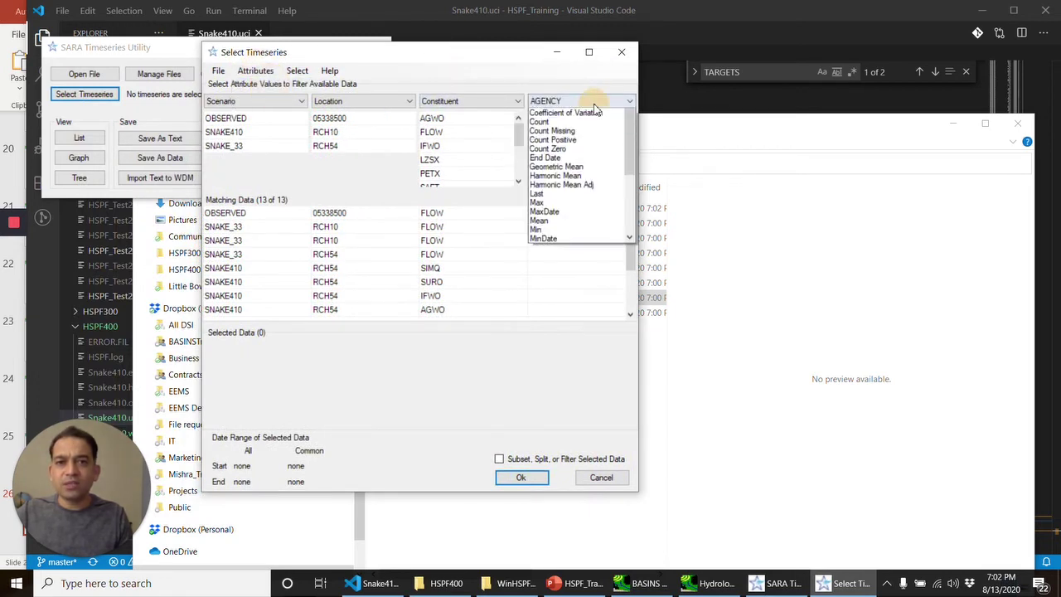
{"action": "left_click", "coordinate": [569, 167]}
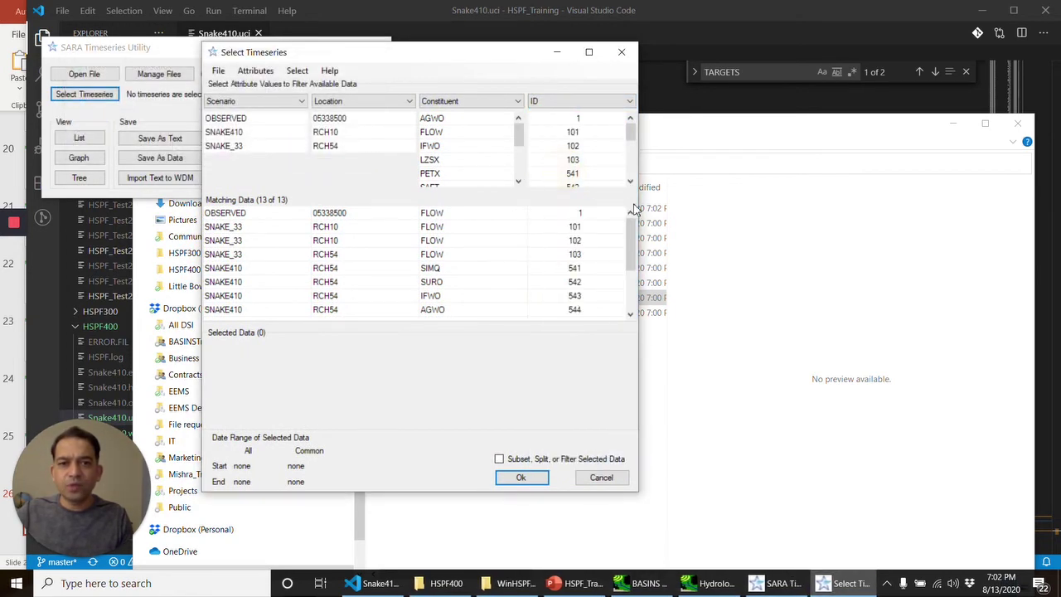
{"action": "left_click_drag", "start_coordinate": [639, 204], "coordinate": [736, 205]}
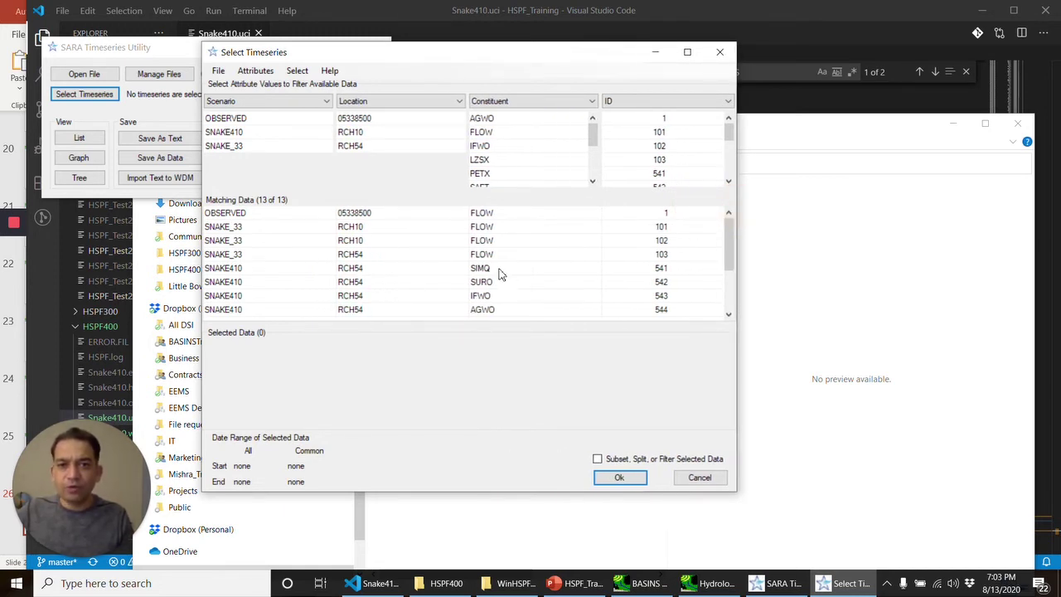
{"action": "scroll", "coordinate": [500, 294], "scroll_direction": "down", "scroll_amount": 2}
{"action": "scroll", "coordinate": [500, 294], "scroll_direction": "down", "scroll_amount": 1}
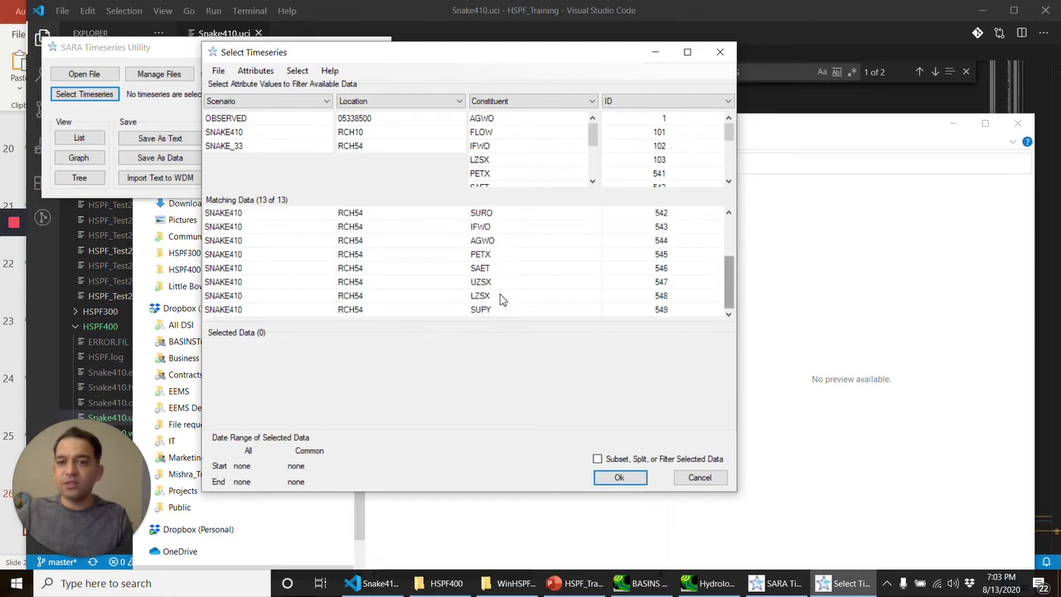
{"action": "left_click", "coordinate": [699, 478]}
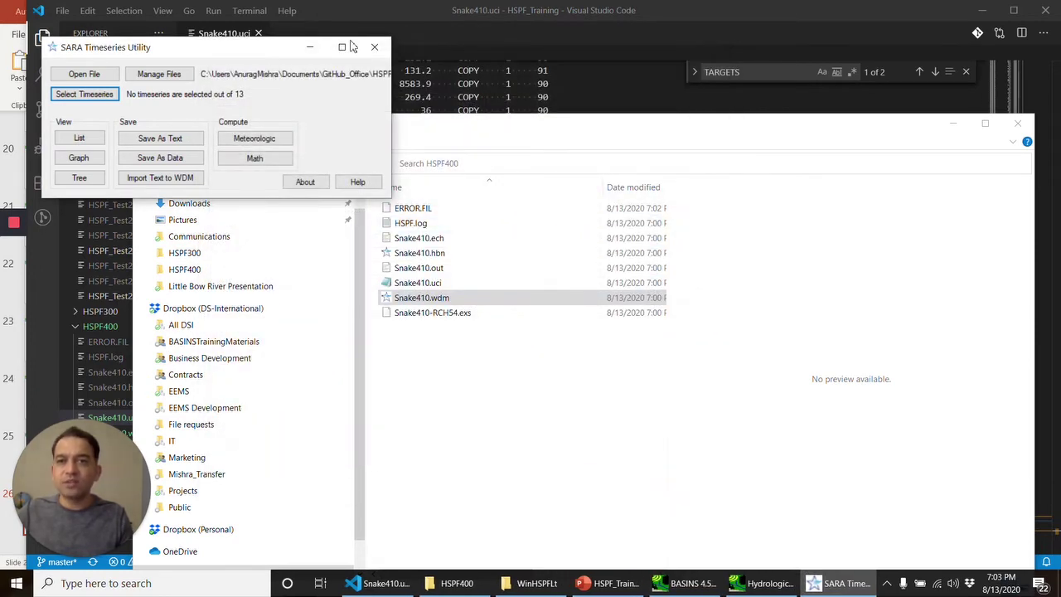
Close SARA and drag Snake410-RCH54.exs into Visual Studio Code.
{"action": "left_click", "coordinate": [378, 47]}
{"action": "left_click_drag", "start_coordinate": [522, 124], "coordinate": [483, 87]}
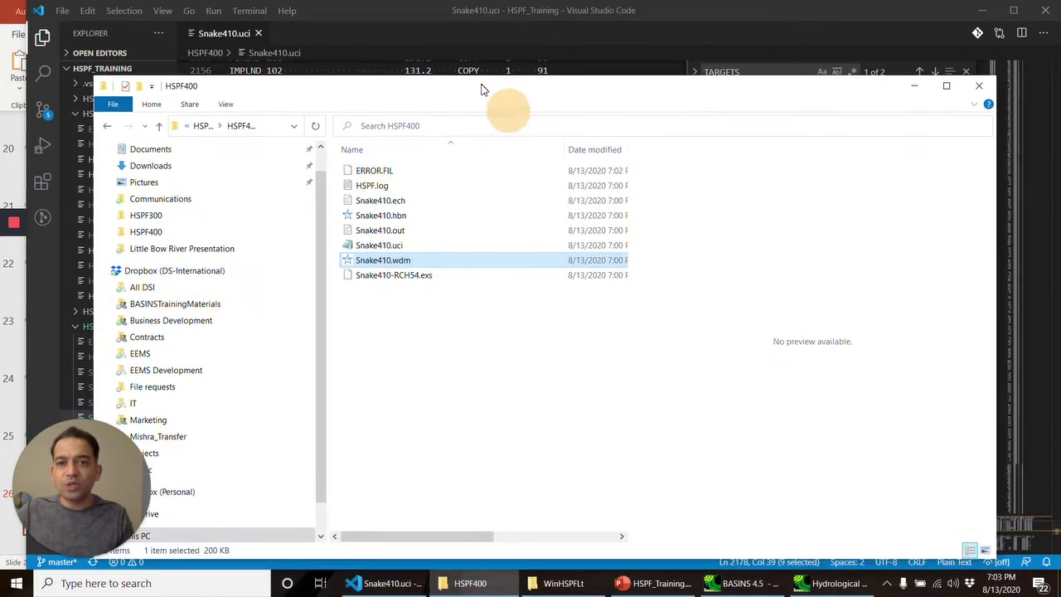
{"action": "left_click", "coordinate": [397, 282]}
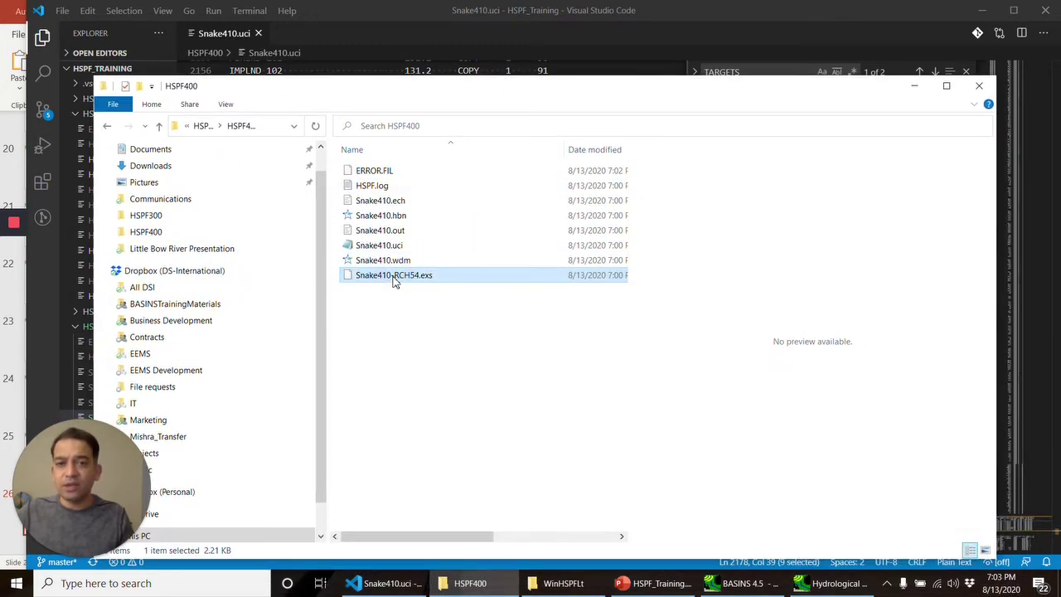
{"action": "left_click_drag", "start_coordinate": [394, 282], "coordinate": [385, 42]}
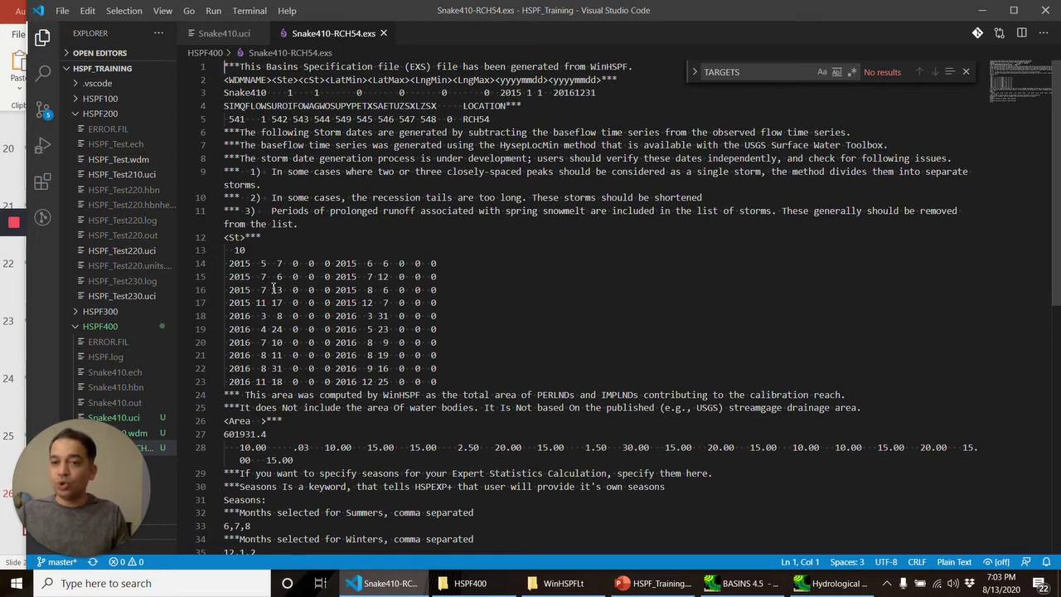
Review the contributing area 601931.4 and the summer and winter season months.
{"action": "scroll", "coordinate": [273, 290], "scroll_direction": "down", "scroll_amount": 1}
{"action": "scroll", "coordinate": [274, 295], "scroll_direction": "down", "scroll_amount": 2}
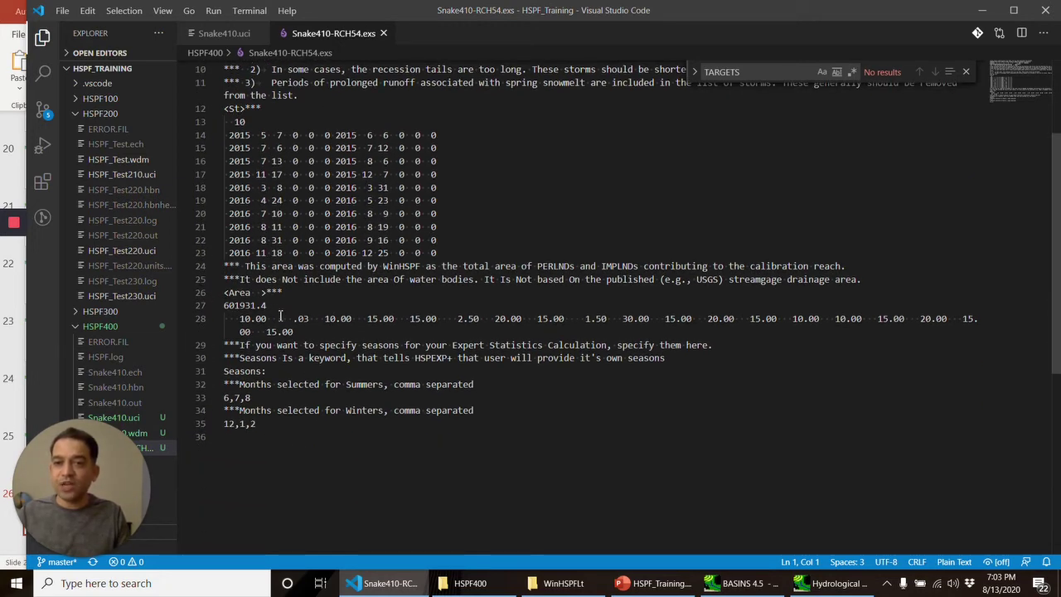
{"action": "left_click", "coordinate": [267, 305]}
{"action": "left_click_drag", "start_coordinate": [267, 305], "coordinate": [240, 305]}
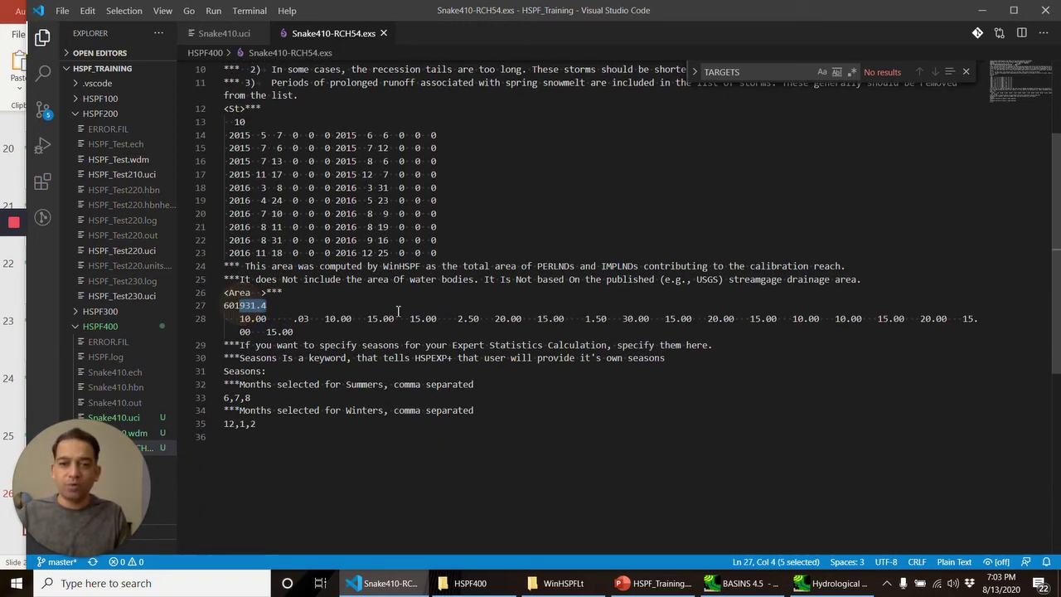
{"action": "left_click", "coordinate": [246, 398]}
{"action": "left_click_drag", "start_coordinate": [246, 398], "coordinate": [224, 398]}
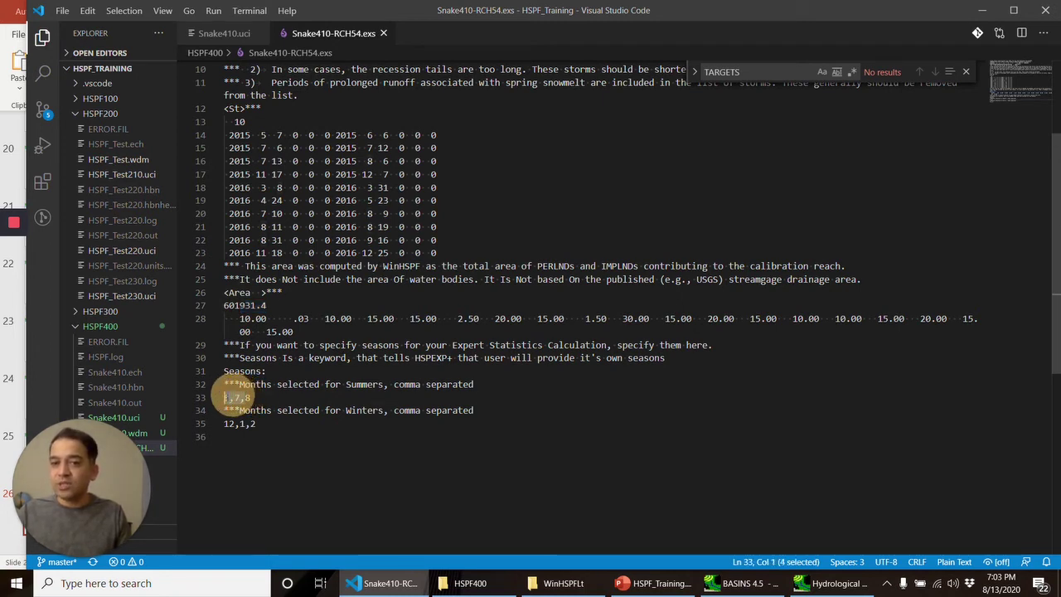
{"action": "left_click", "coordinate": [256, 423]}
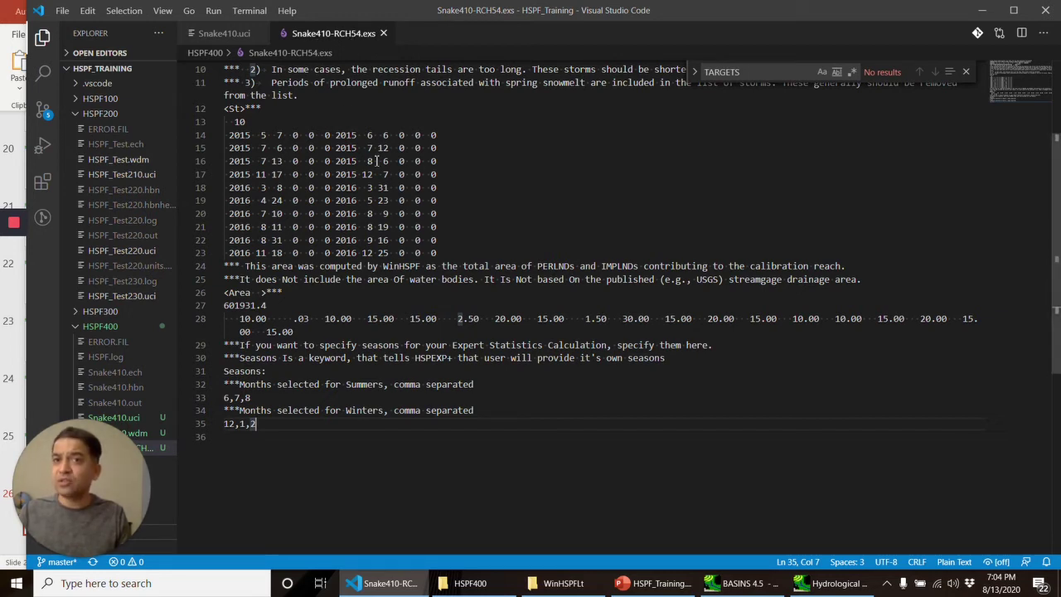
{"action": "scroll", "coordinate": [378, 161], "scroll_direction": "up", "scroll_amount": 1}
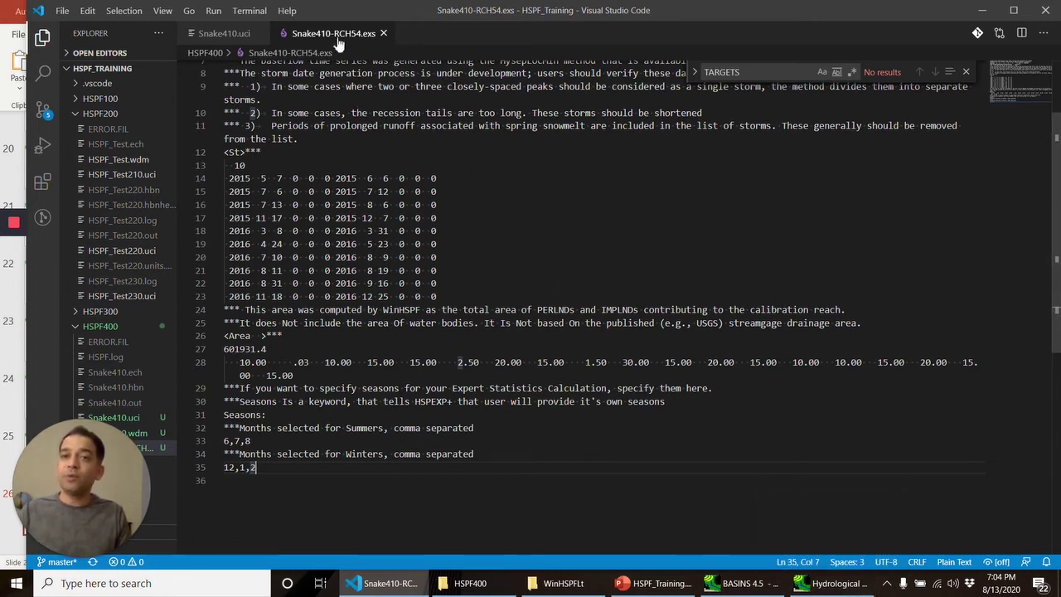
Launch HSPEXP+ from the Windows search.
{"action": "left_click", "coordinate": [496, 285]}
{"action": "type", "text": "h"}
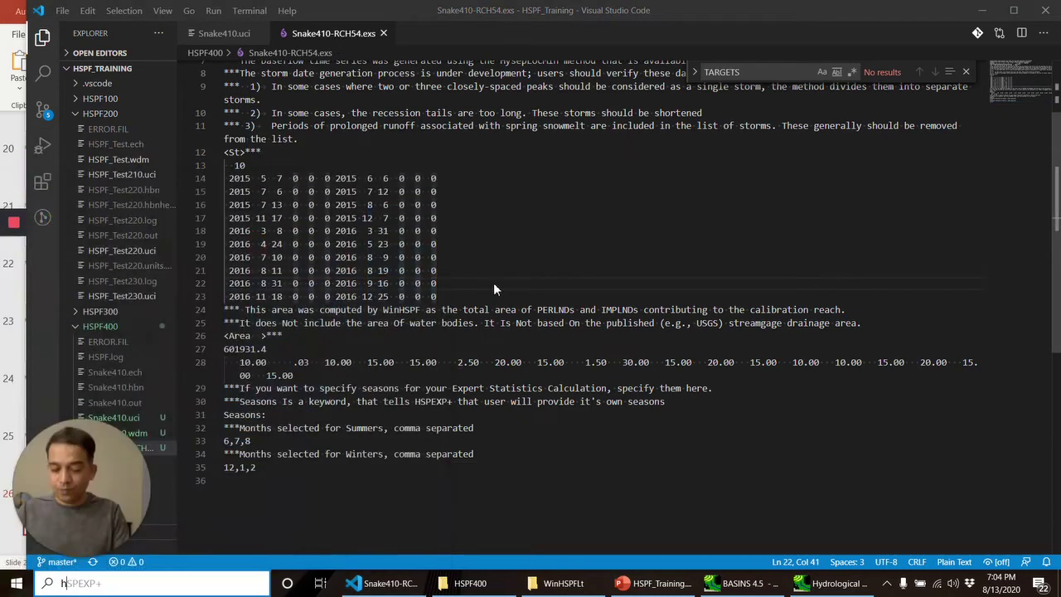
{"action": "key", "text": "super"}
{"action": "type", "text": "hsp"}
{"action": "key", "text": "Return"}
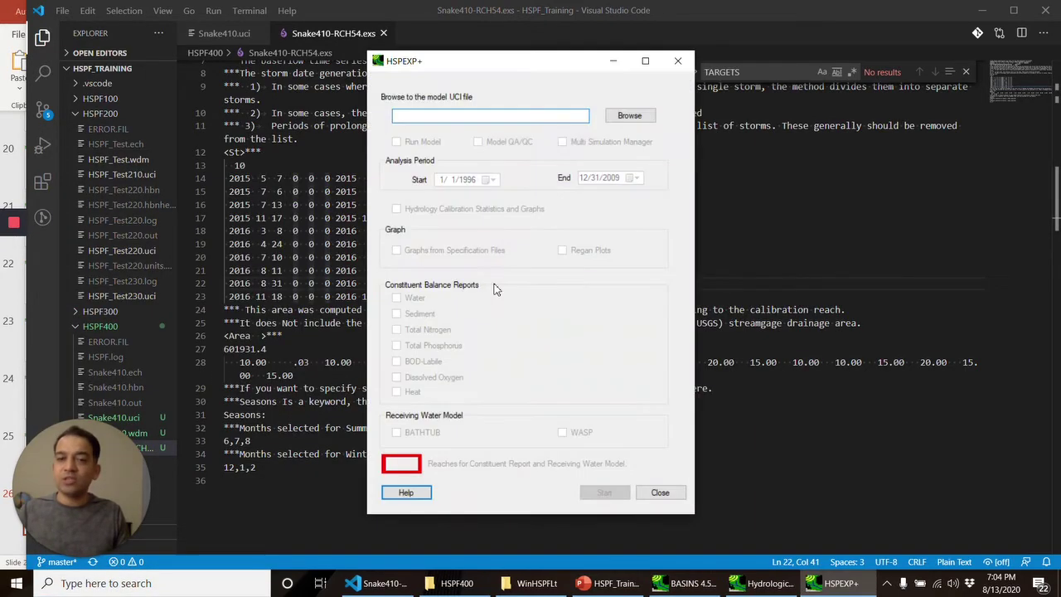
Load Snake410.uci, enable Run Model and Hydrology Calibration Statistics and Graphs, and start.
{"action": "left_click", "coordinate": [620, 118]}
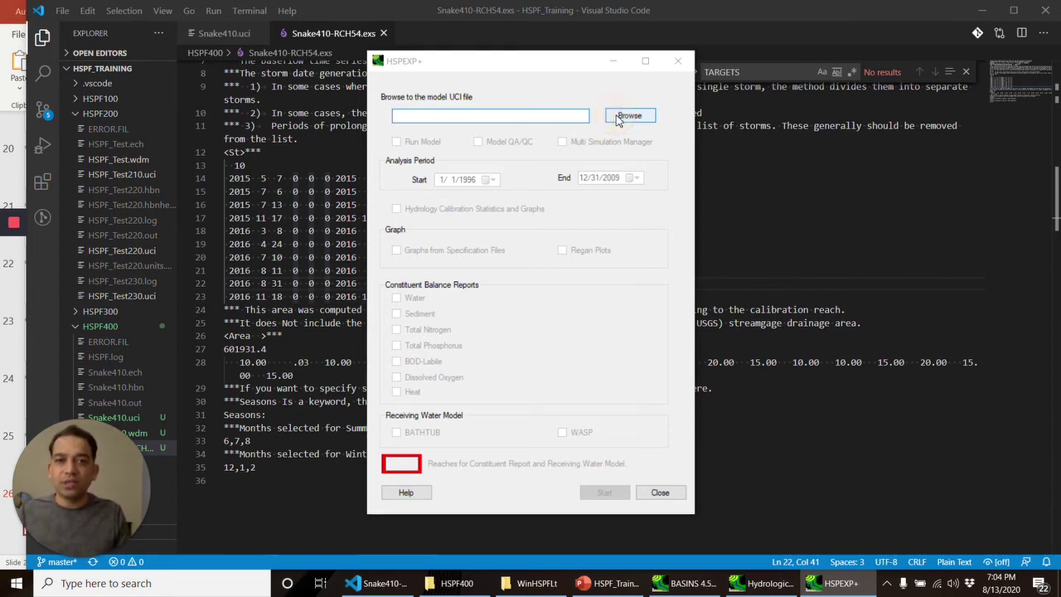
{"action": "left_click", "coordinate": [590, 175]}
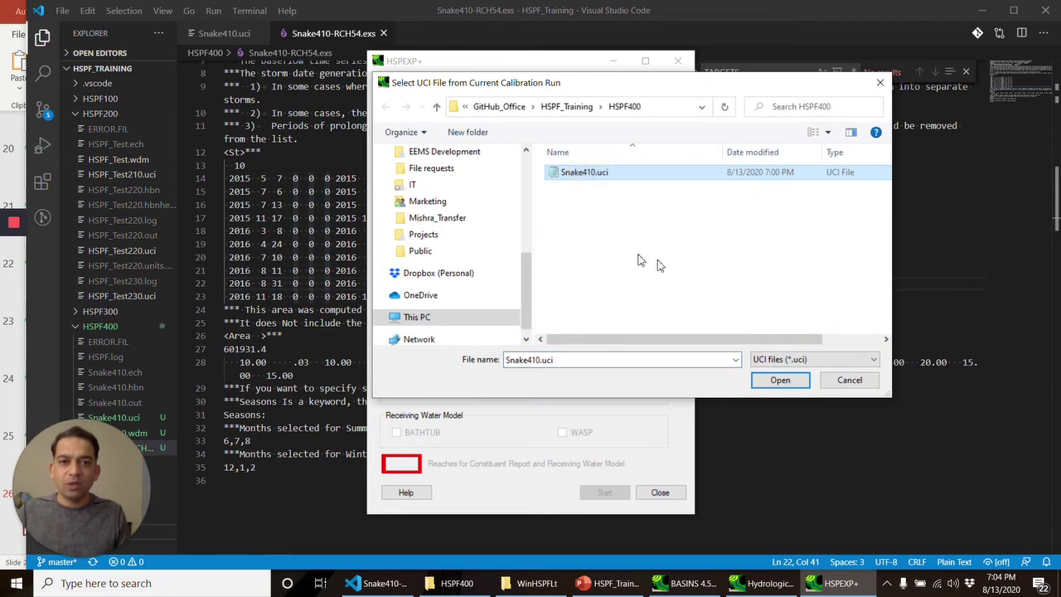
{"action": "left_click_drag", "start_coordinate": [607, 91], "coordinate": [564, 235]}
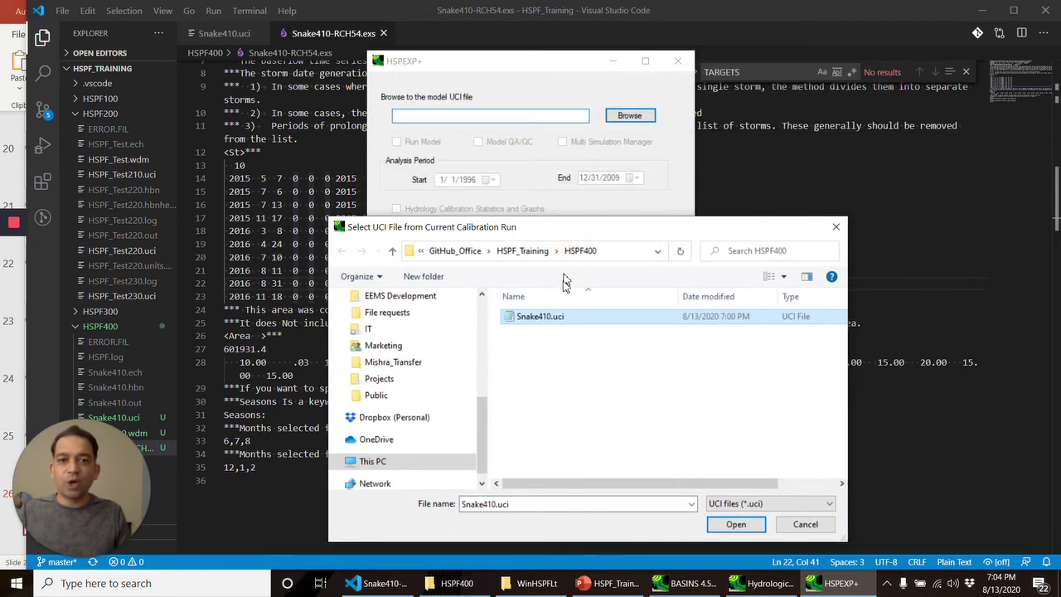
{"action": "left_click", "coordinate": [736, 524]}
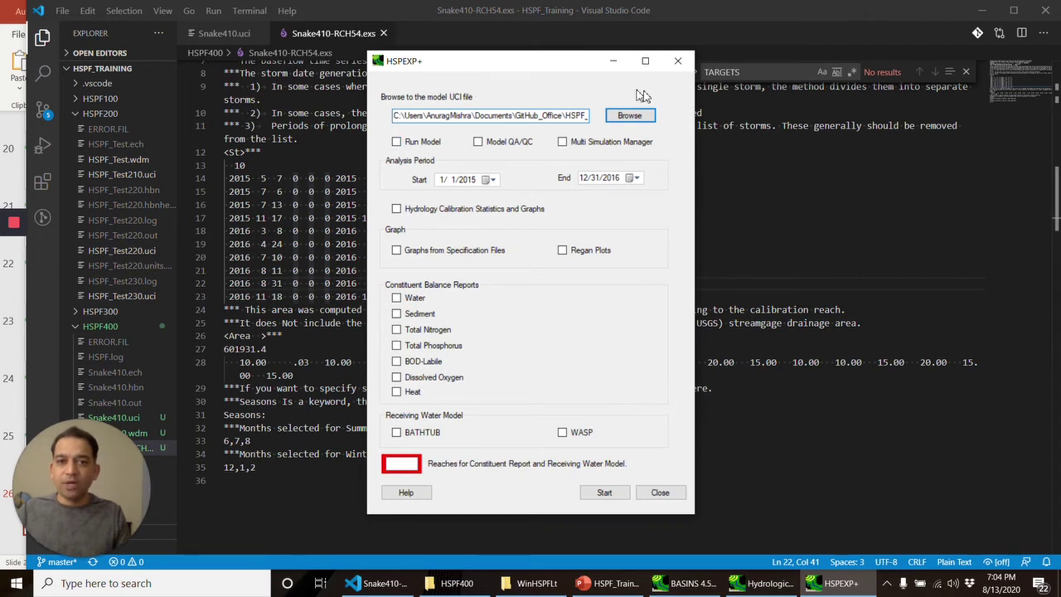
{"action": "left_click_drag", "start_coordinate": [507, 66], "coordinate": [488, 54]}
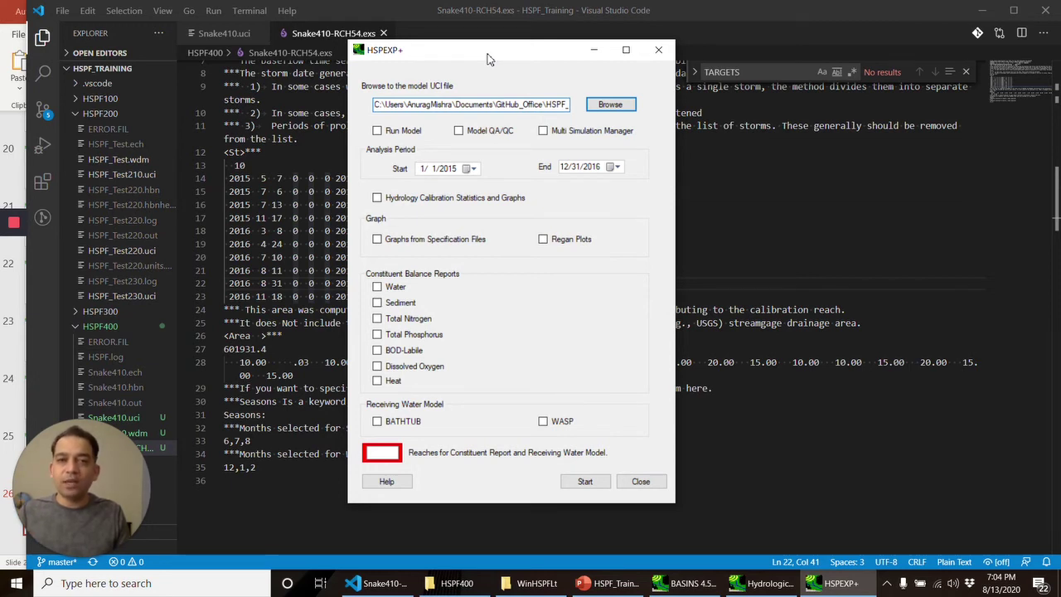
{"action": "left_click", "coordinate": [377, 132]}
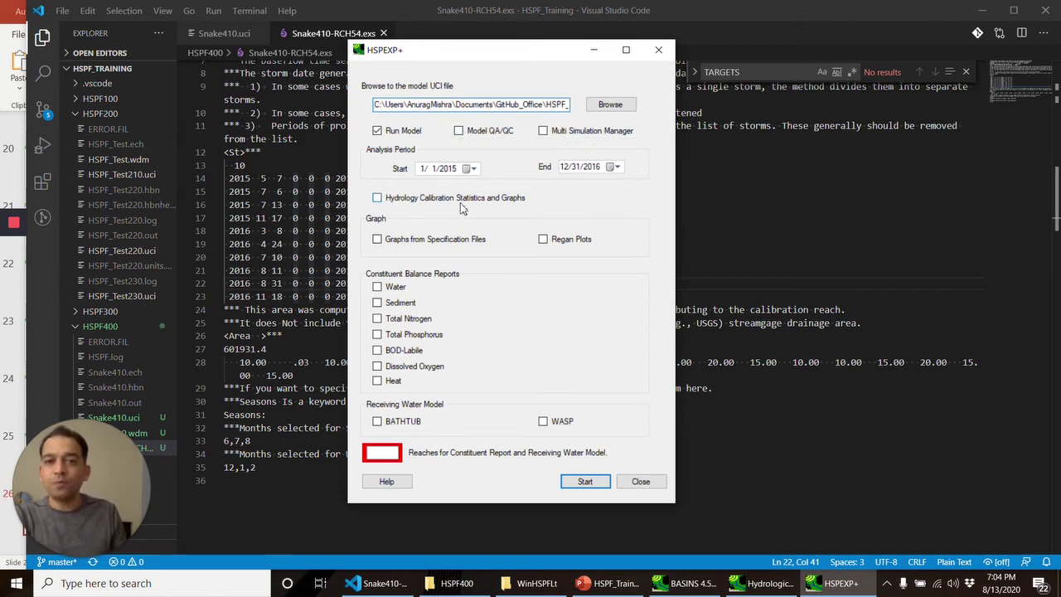
{"action": "left_click", "coordinate": [378, 199]}
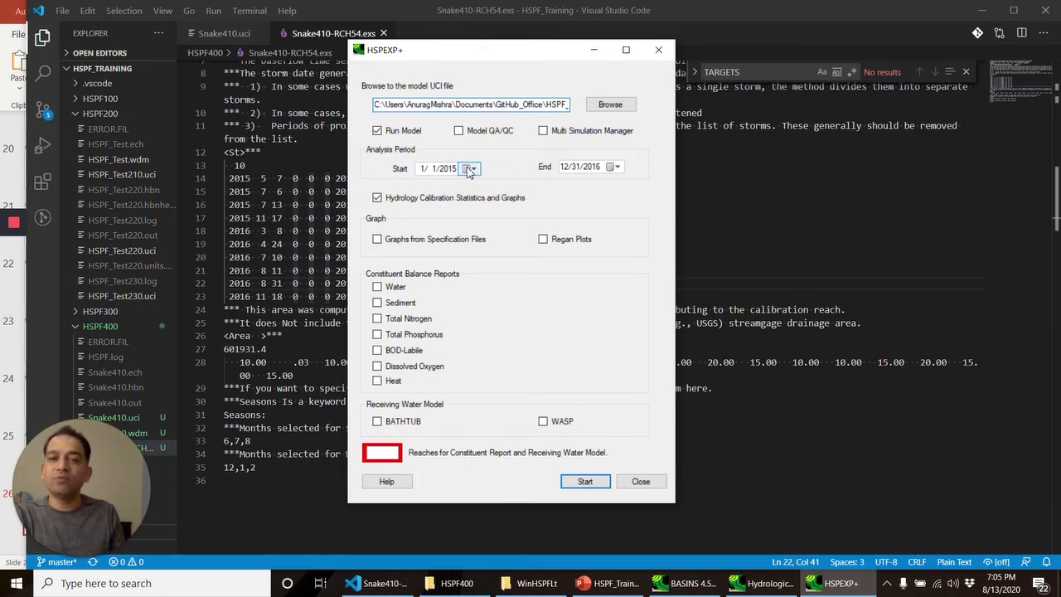
{"action": "left_click", "coordinate": [585, 482]}
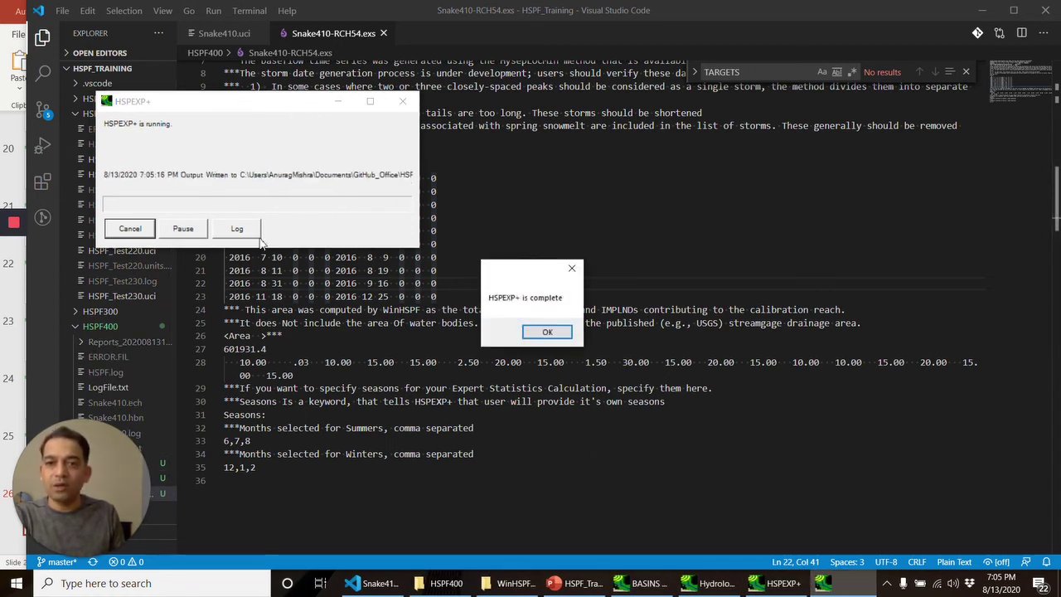
Dismiss the completion message and preview the AnnualFlowStats-RCH54.txt report.
{"action": "left_click", "coordinate": [545, 334]}
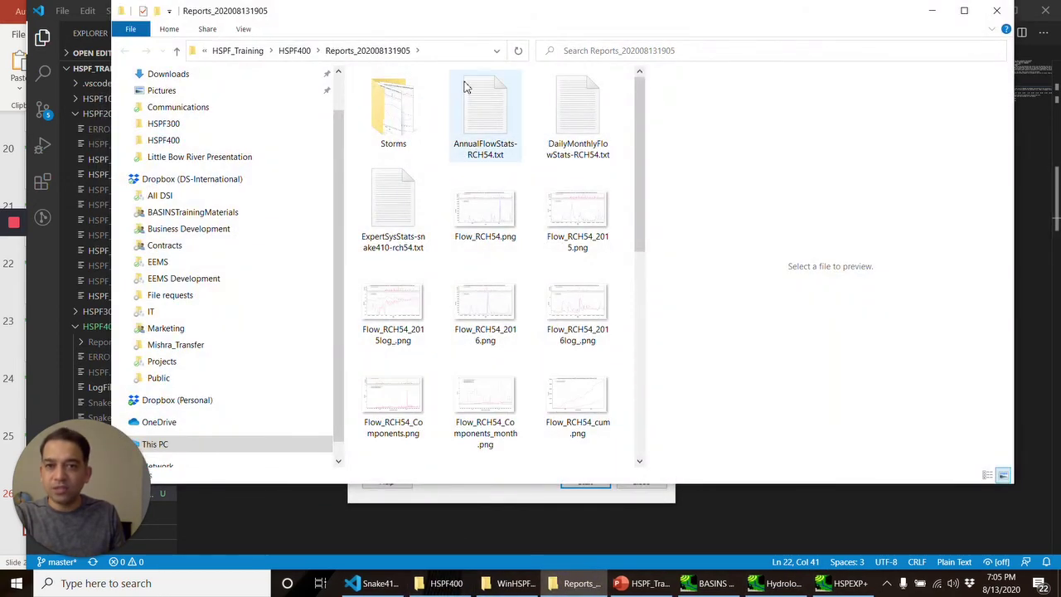
{"action": "left_click", "coordinate": [483, 107]}
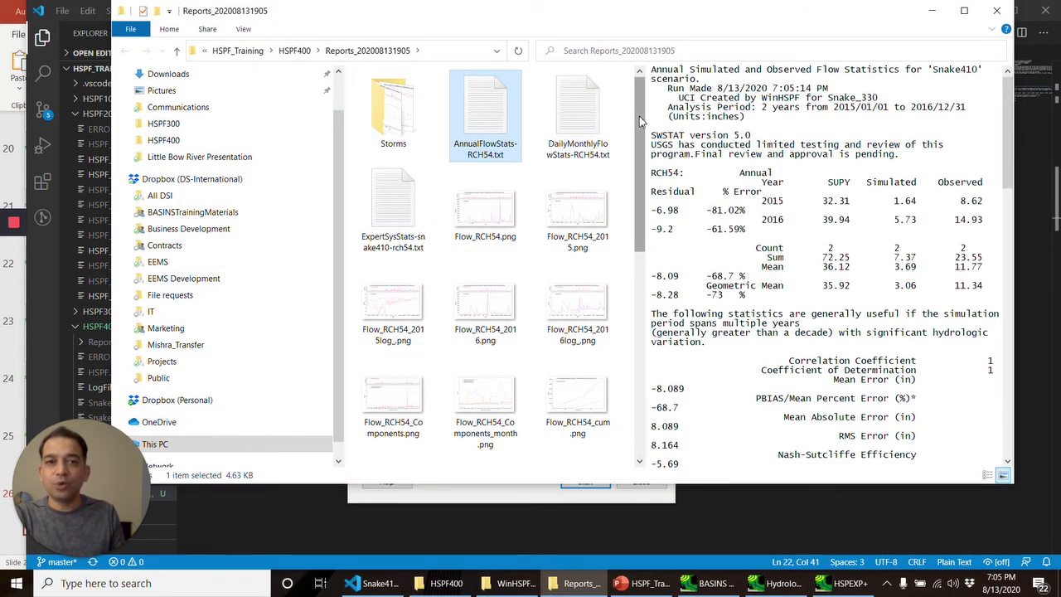
{"action": "left_click_drag", "start_coordinate": [615, 16], "coordinate": [574, 20]}
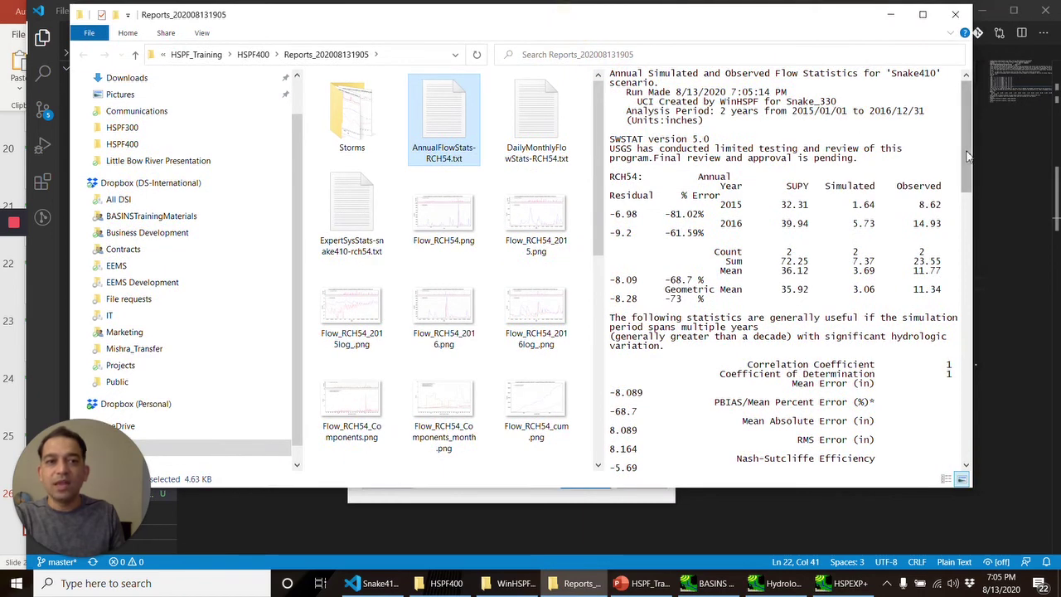
{"action": "left_click_drag", "start_coordinate": [975, 153], "coordinate": [1026, 152]}
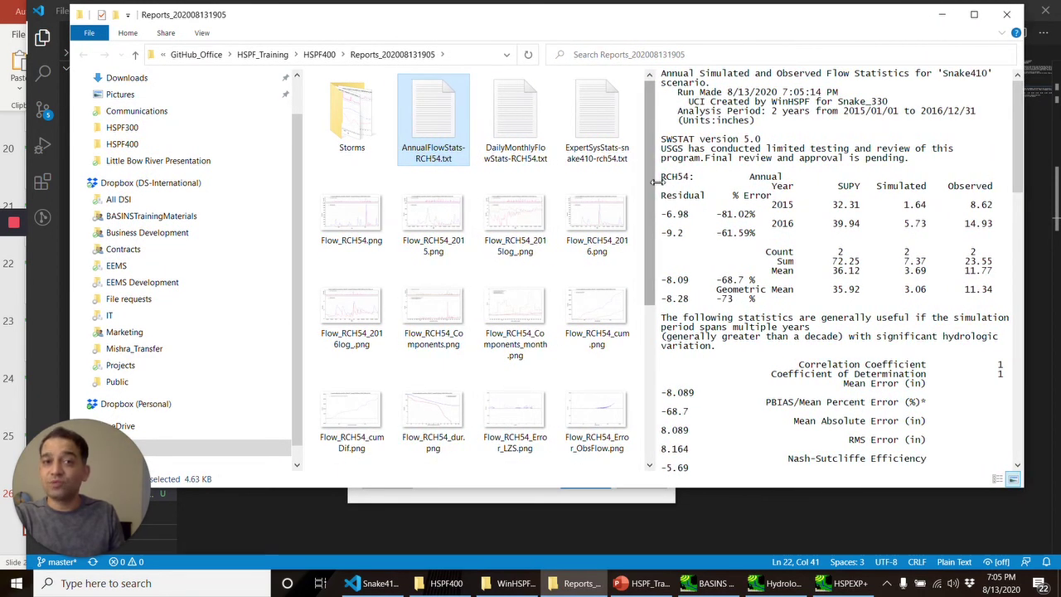
{"action": "left_click_drag", "start_coordinate": [653, 185], "coordinate": [569, 187]}
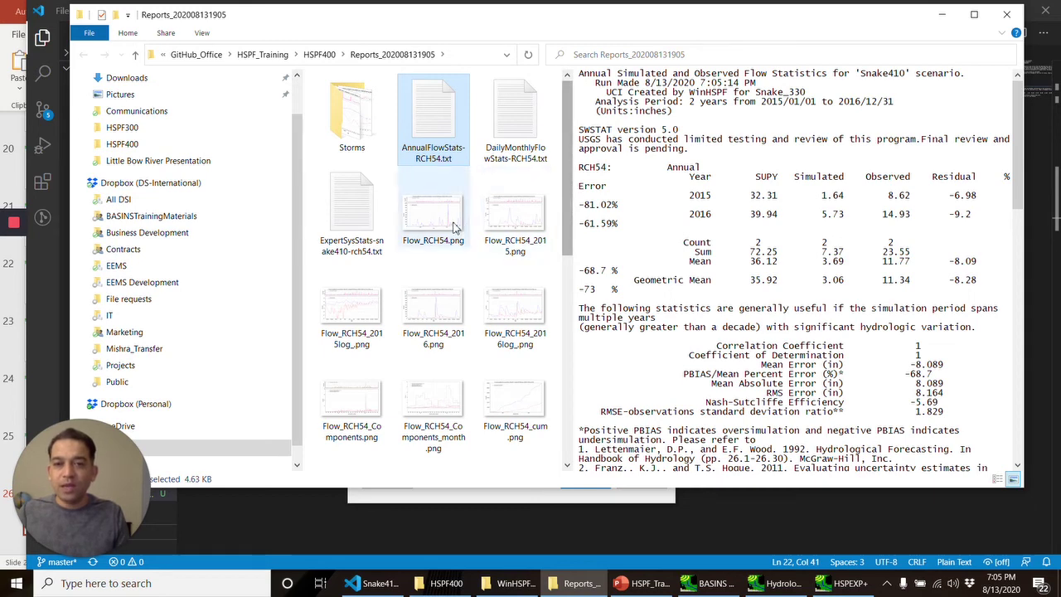
Preview the expert system statistics report in the Reports folder.
{"action": "left_click", "coordinate": [351, 228]}
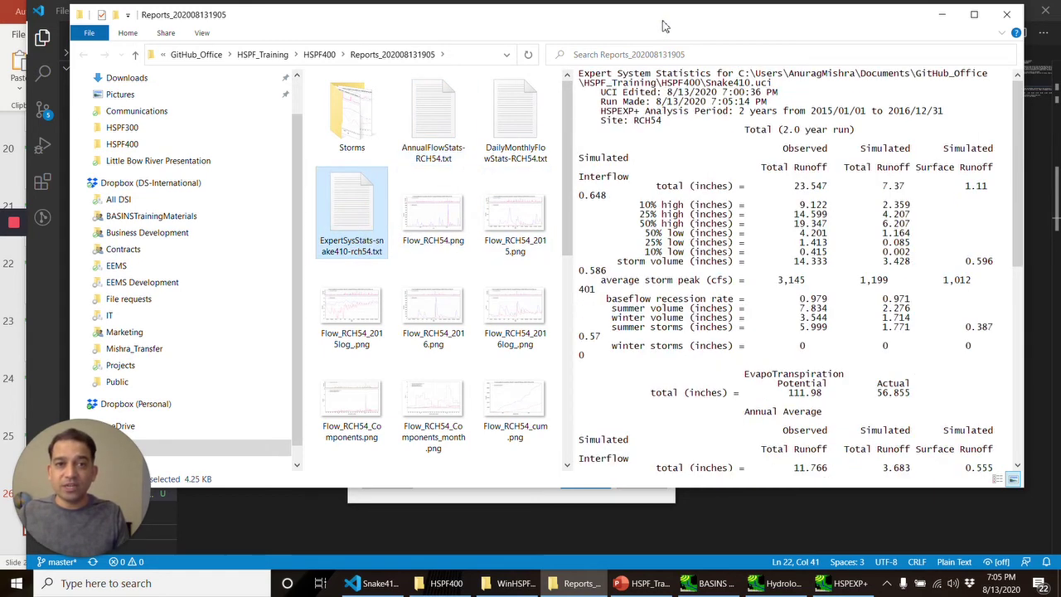
{"action": "left_click_drag", "start_coordinate": [663, 25], "coordinate": [599, 32]}
{"action": "left_click_drag", "start_coordinate": [431, 20], "coordinate": [547, 171]}
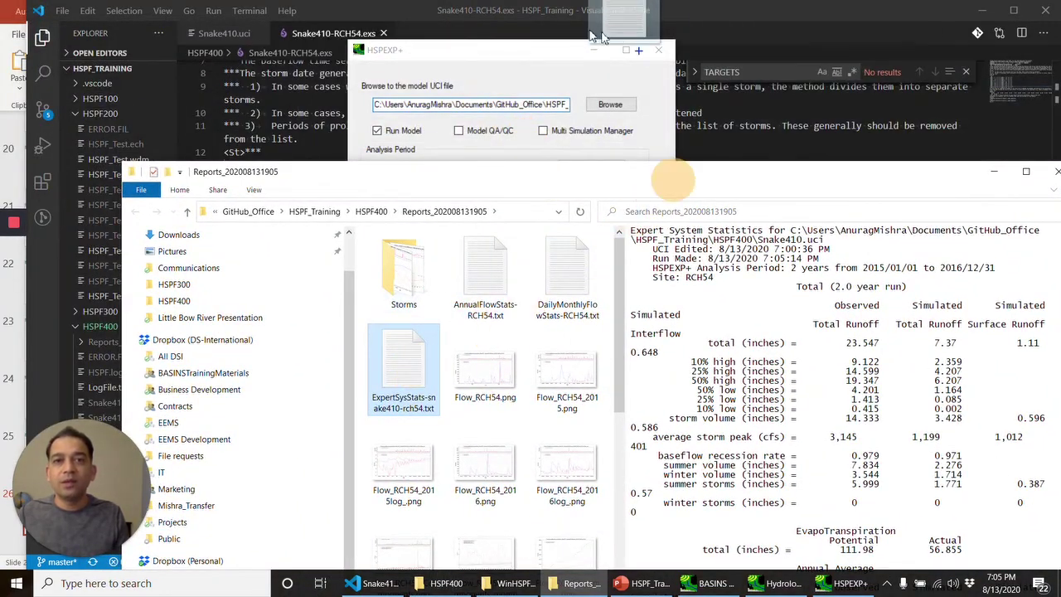
Highlight the two-year total runoff value in the ExpertSysStats report.
{"action": "left_click", "coordinate": [674, 40]}
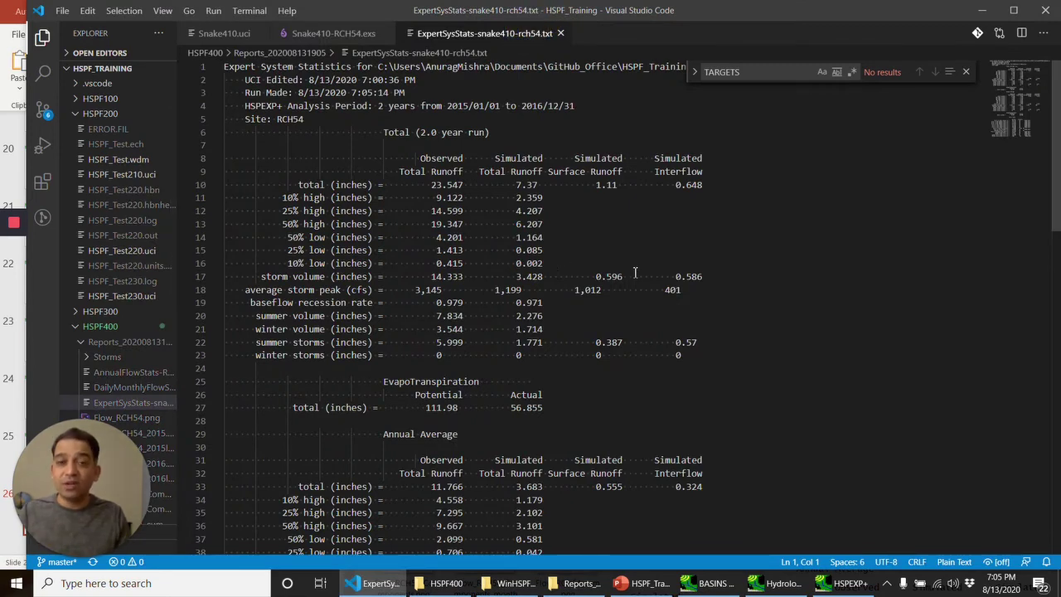
{"action": "scroll", "coordinate": [536, 294], "scroll_direction": "down", "scroll_amount": 3}
{"action": "scroll", "coordinate": [506, 248], "scroll_direction": "down", "scroll_amount": 4}
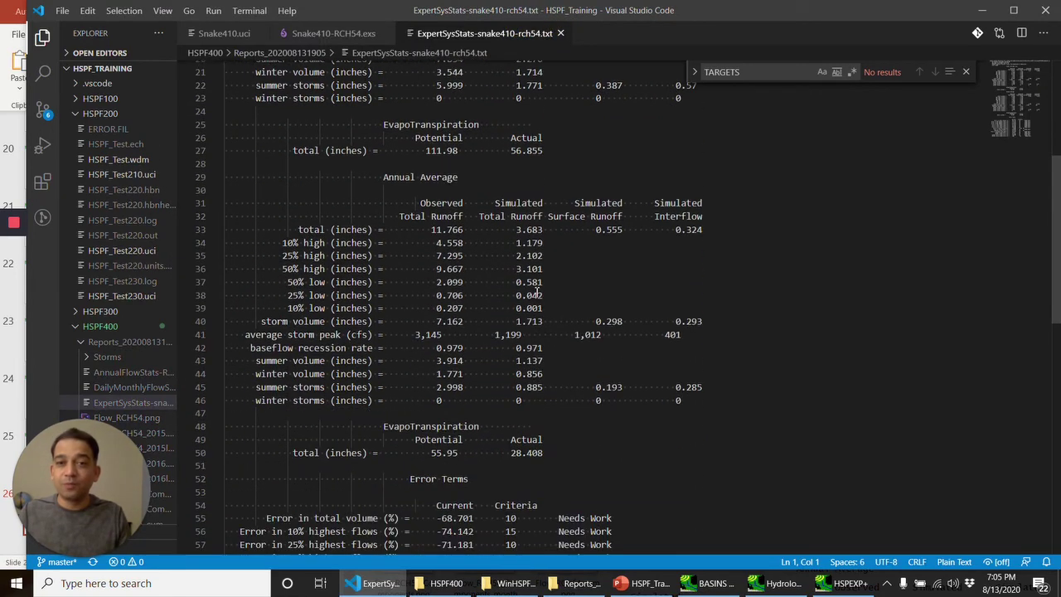
{"action": "scroll", "coordinate": [468, 200], "scroll_direction": "down", "scroll_amount": 1}
{"action": "scroll", "coordinate": [464, 195], "scroll_direction": "up", "scroll_amount": 5}
{"action": "scroll", "coordinate": [422, 162], "scroll_direction": "up", "scroll_amount": 2}
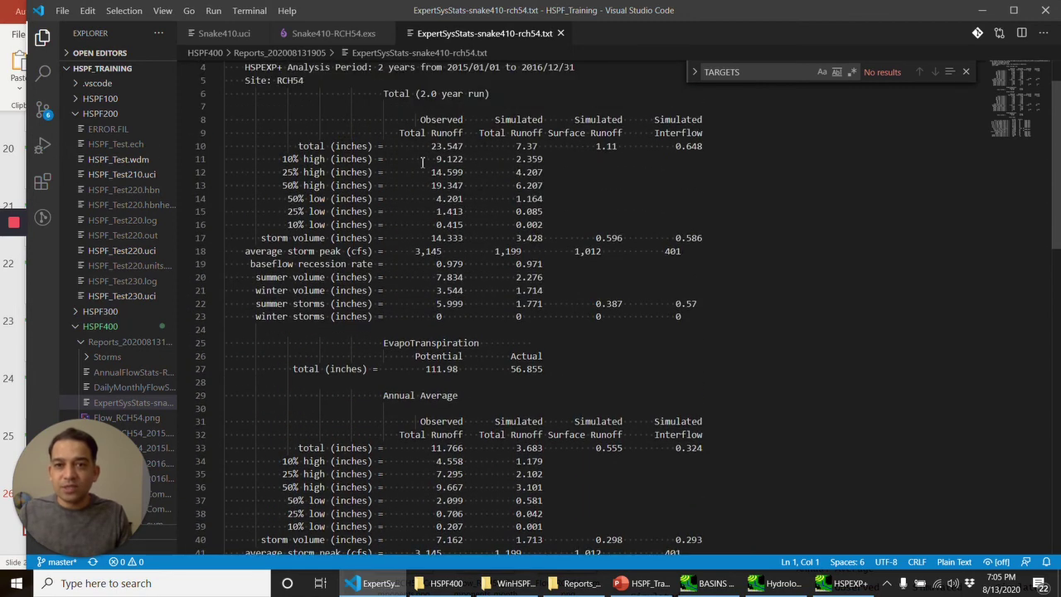
{"action": "left_click", "coordinate": [299, 146]}
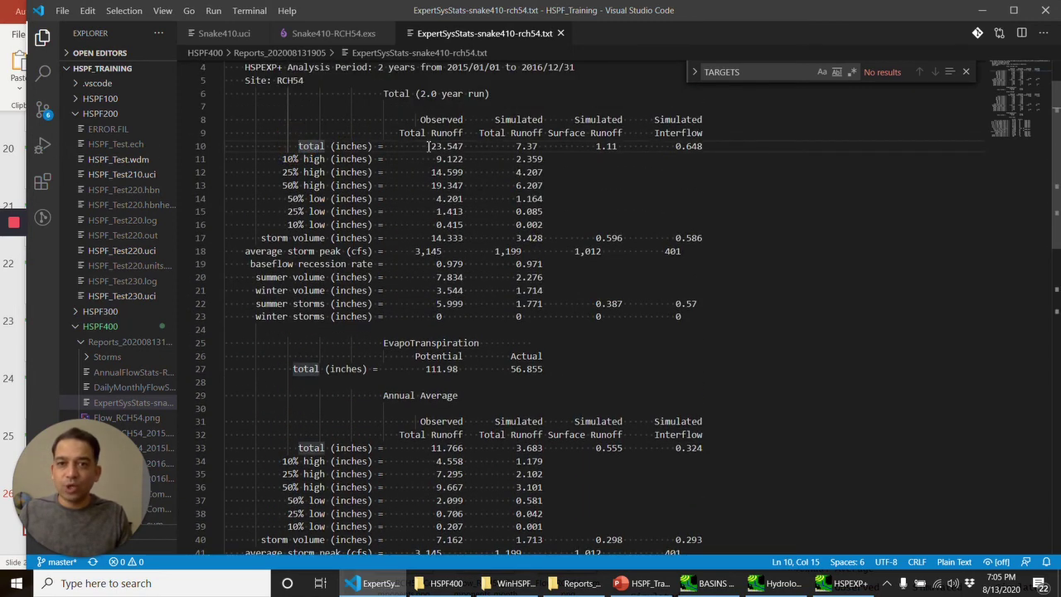
{"action": "left_click_drag", "start_coordinate": [432, 145], "coordinate": [538, 148]}
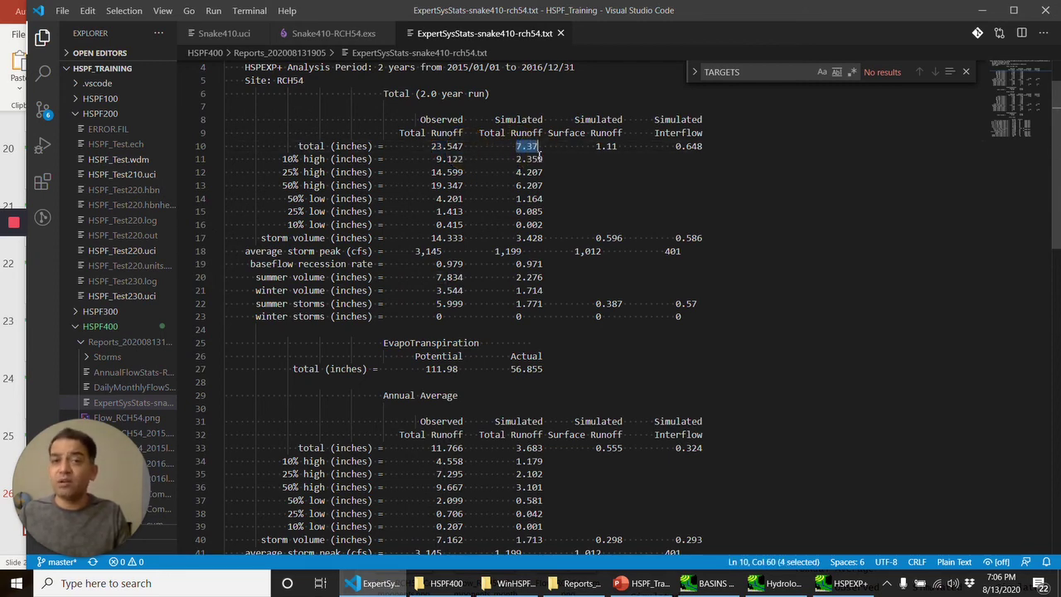
Highlight the annual average observed total 11.766 and scroll to the error terms.
{"action": "scroll", "coordinate": [460, 214], "scroll_direction": "down", "scroll_amount": 1}
{"action": "scroll", "coordinate": [460, 221], "scroll_direction": "down", "scroll_amount": 3}
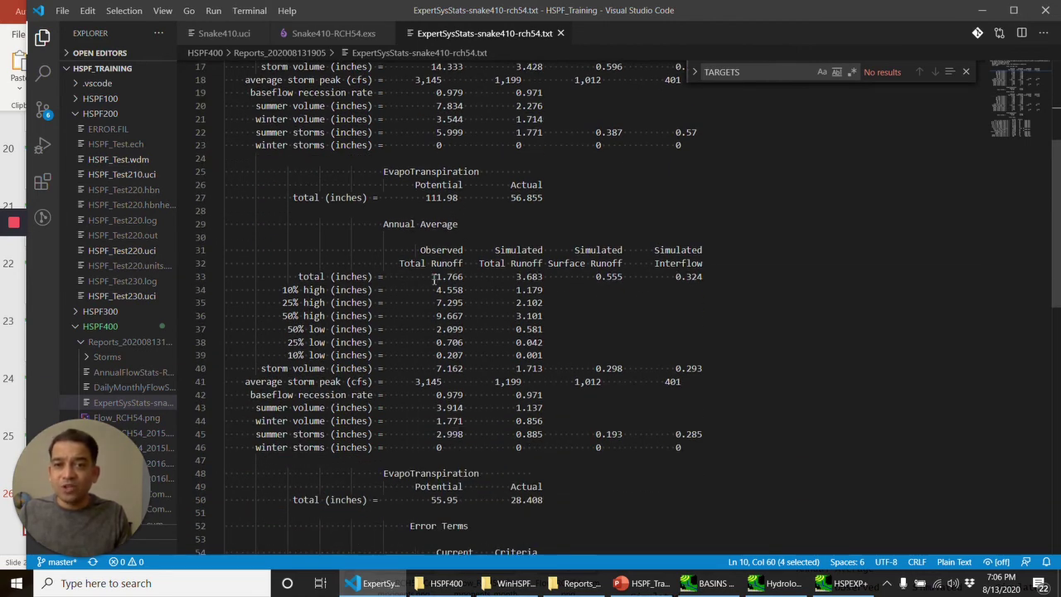
{"action": "left_click_drag", "start_coordinate": [432, 281], "coordinate": [448, 280]}
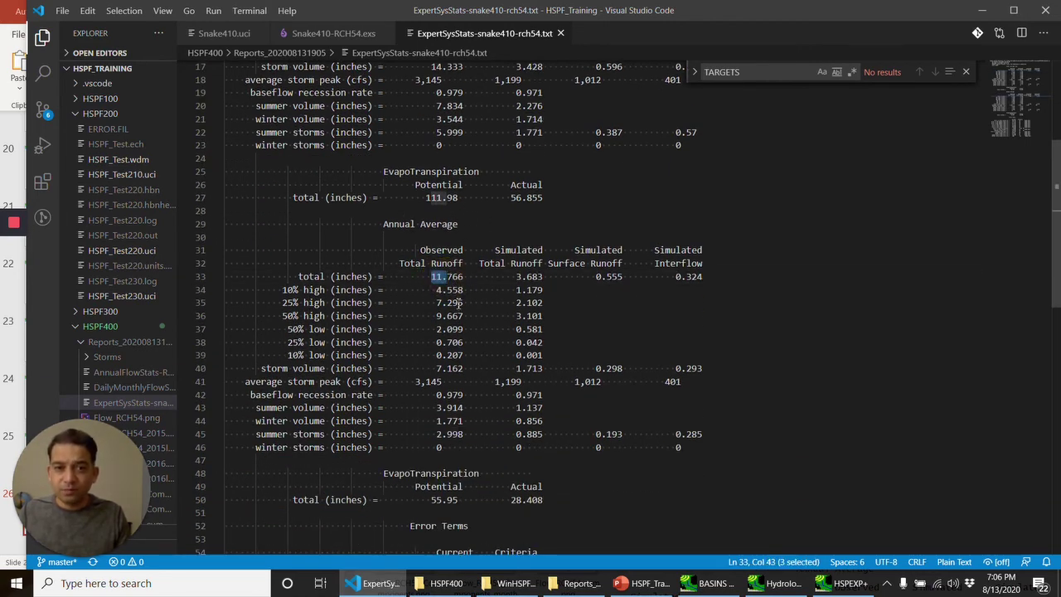
{"action": "scroll", "coordinate": [460, 304], "scroll_direction": "down", "scroll_amount": 1}
{"action": "scroll", "coordinate": [462, 311], "scroll_direction": "down", "scroll_amount": 1}
{"action": "scroll", "coordinate": [465, 323], "scroll_direction": "down", "scroll_amount": 3}
{"action": "scroll", "coordinate": [468, 338], "scroll_direction": "down", "scroll_amount": 1}
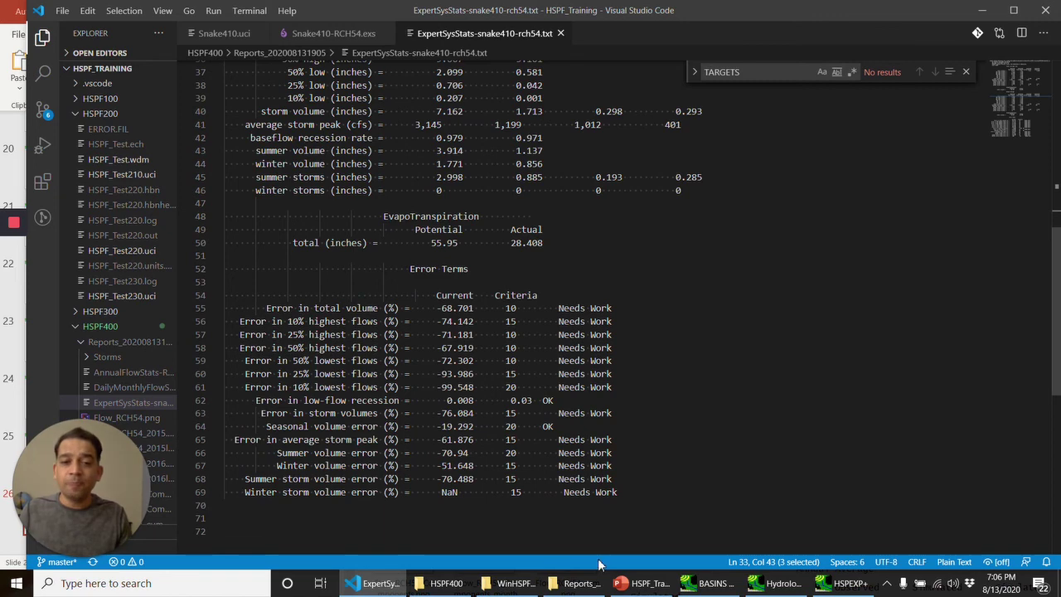
Preview Flow_RCH54.png, then the Flow_RCH54_2015.png daily flow graph.
{"action": "left_click", "coordinate": [572, 585]}
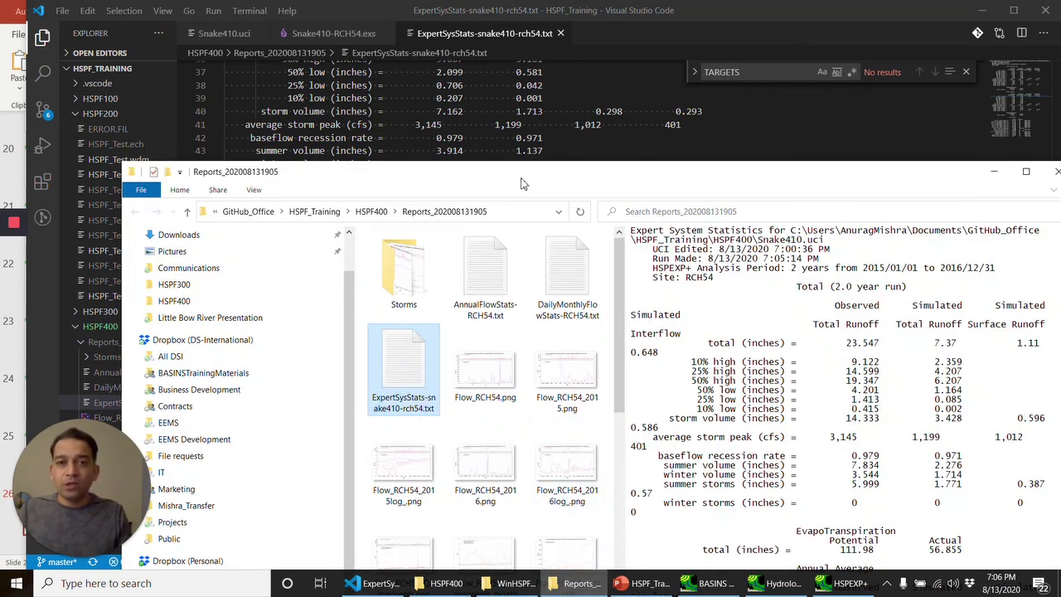
{"action": "left_click_drag", "start_coordinate": [522, 182], "coordinate": [497, 85]}
{"action": "left_click", "coordinate": [485, 272]}
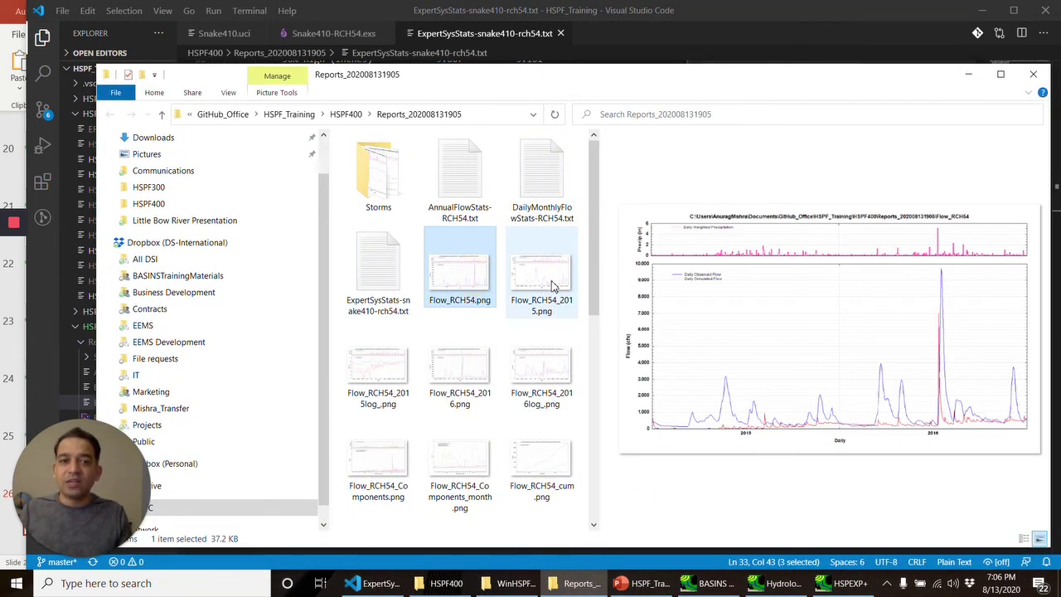
{"action": "left_click", "coordinate": [553, 286]}
{"action": "left_click_drag", "start_coordinate": [639, 79], "coordinate": [547, 81]}
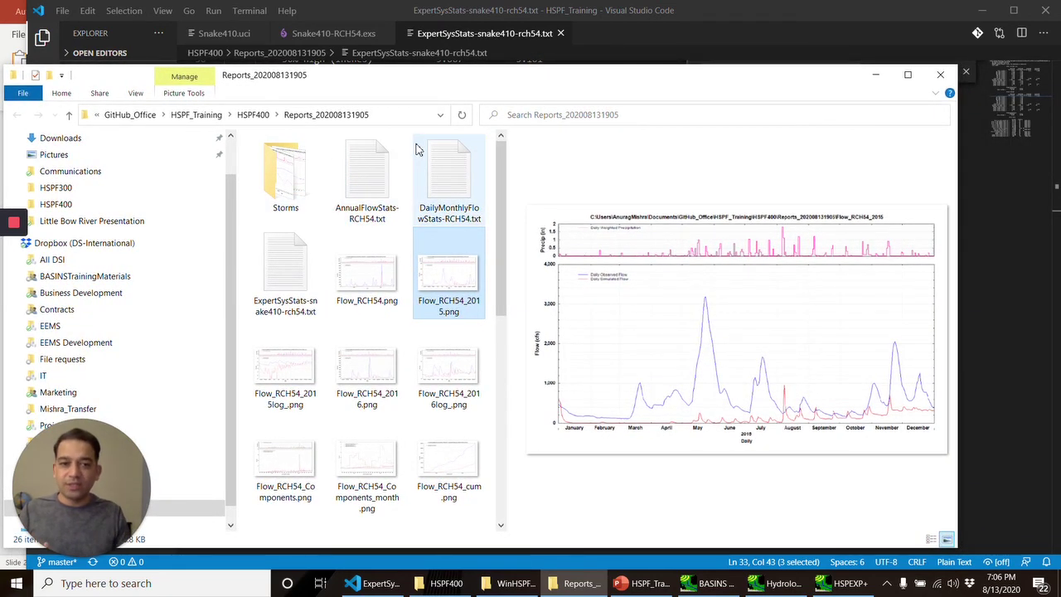
{"action": "mouse_move", "coordinate": [542, 178]}
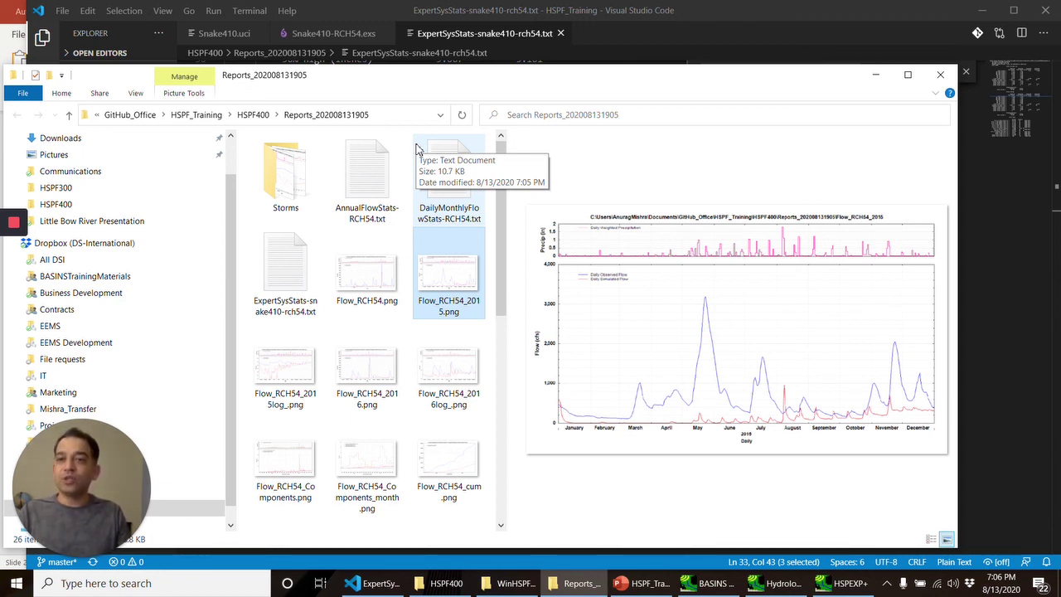
{"action": "left_click_drag", "start_coordinate": [460, 85], "coordinate": [471, 80]}
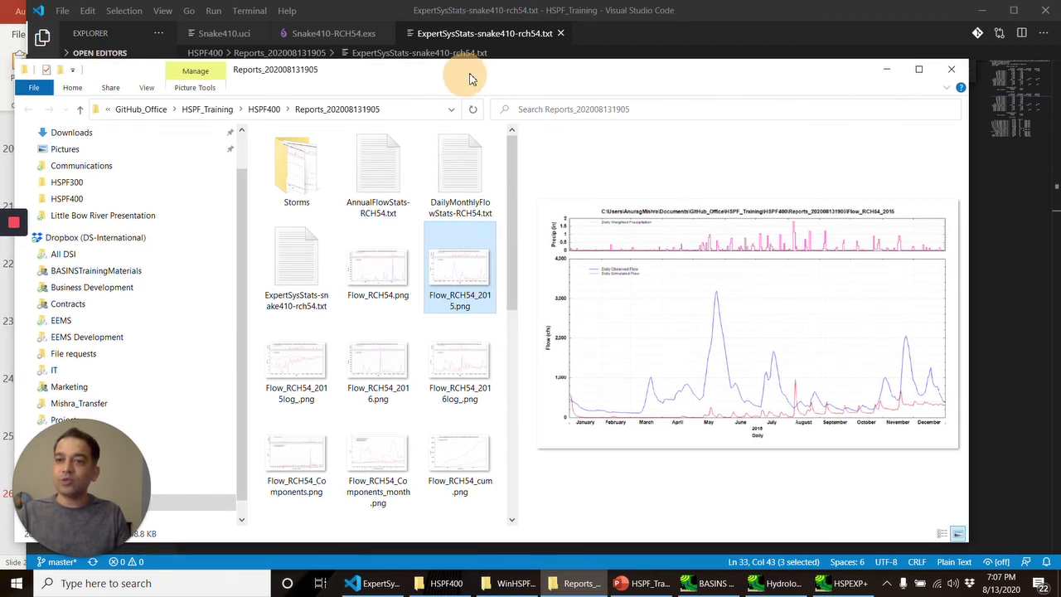